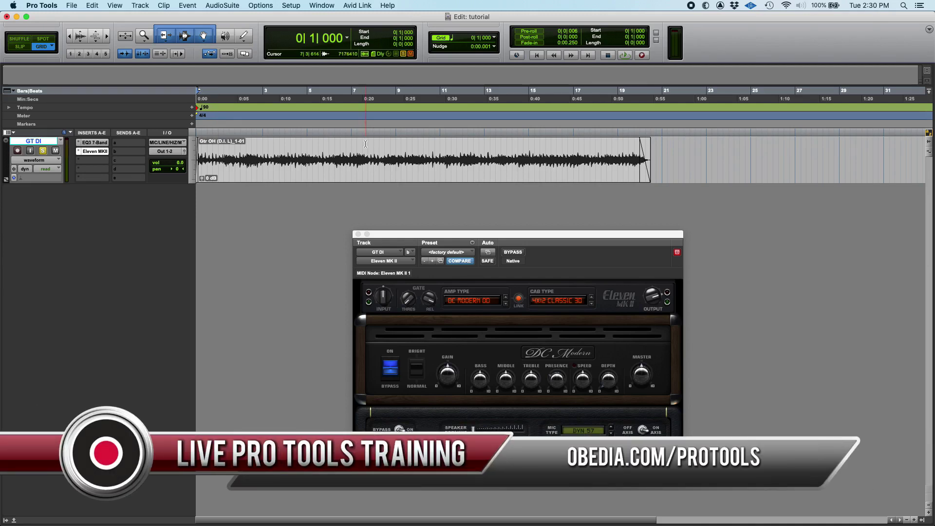
Drag the Eleven MK II window up and left so it no longer covers the GT DI clip
{"action": "left_click_drag", "start_coordinate": [418, 235], "coordinate": [371, 223]}
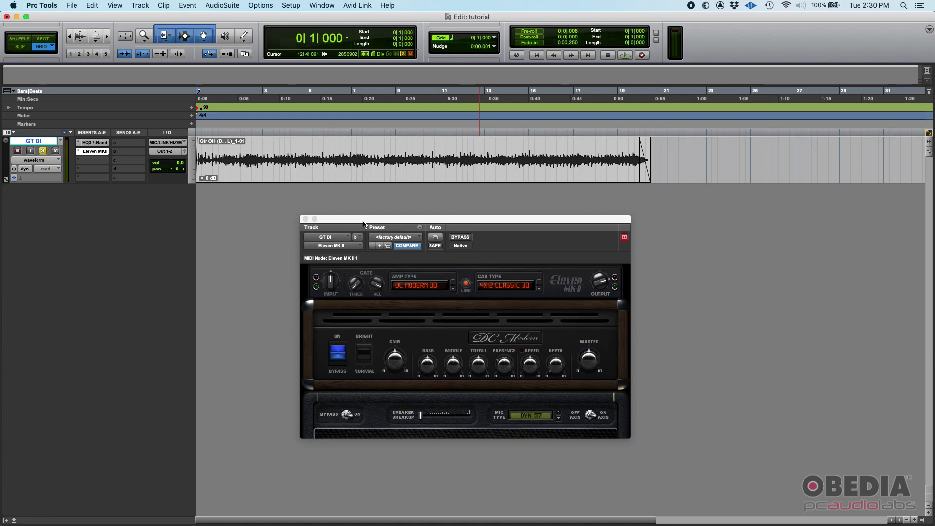
{"action": "left_click_drag", "start_coordinate": [377, 221], "coordinate": [329, 210]}
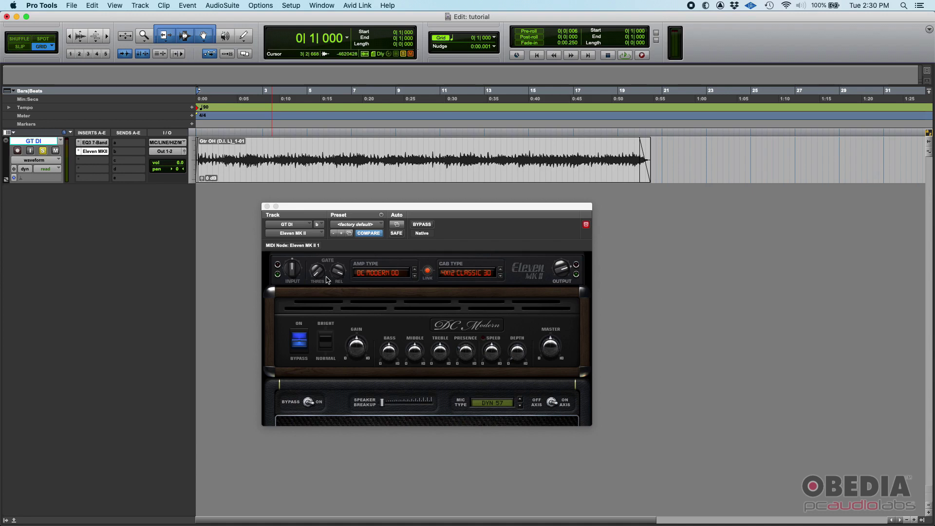
Briefly play and stop the GT DI guitar, then bring the Eleven MK II window forward
{"action": "key", "text": "space"}
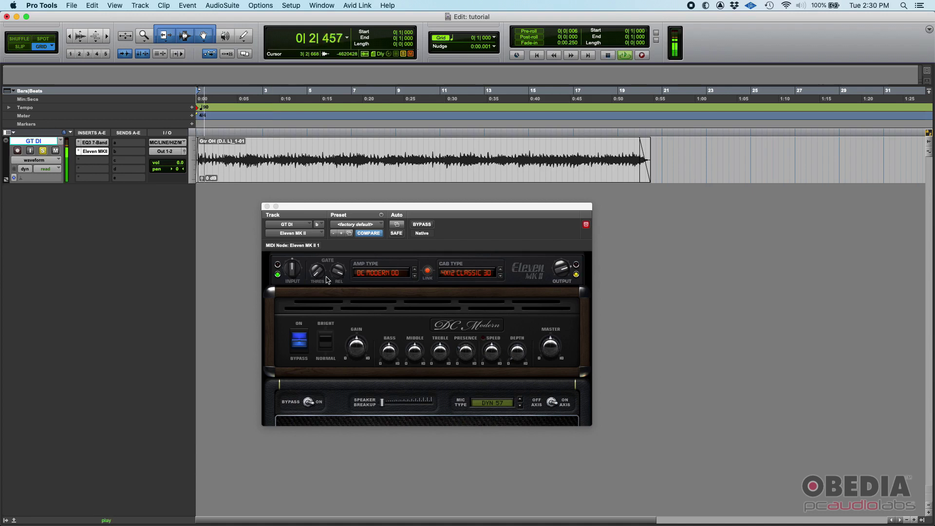
{"action": "key", "text": "space"}
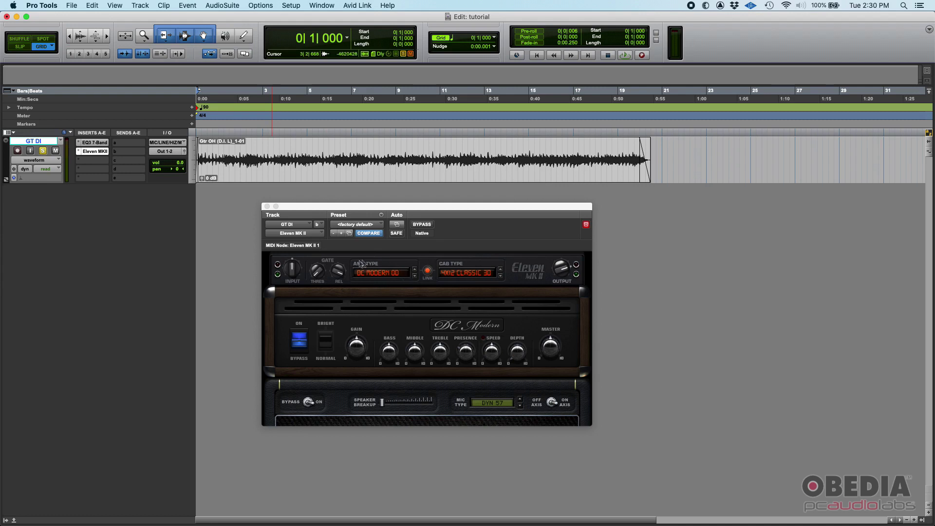
{"action": "left_click", "coordinate": [293, 270]}
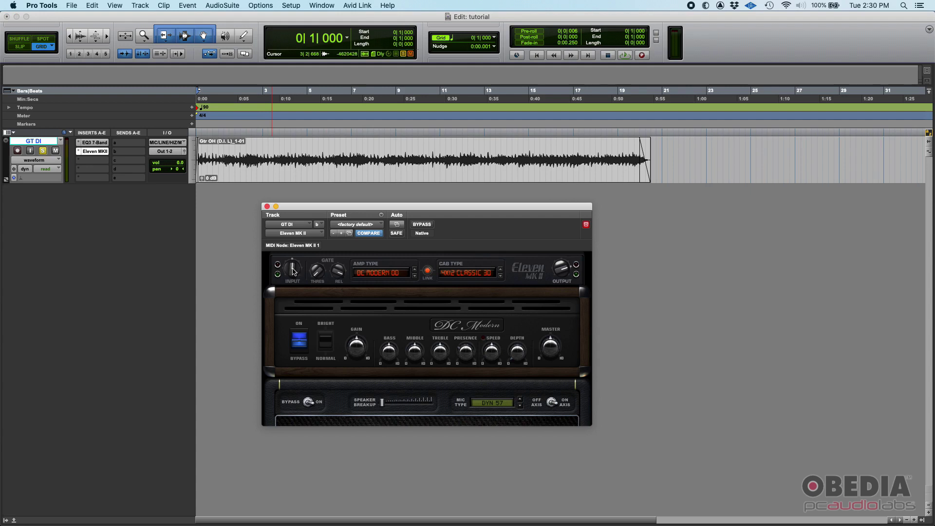
Audition DC Modern with the amp bypassed and on, settling Input at about -2.9 dB
{"action": "key", "text": "space"}
{"action": "left_click_drag", "start_coordinate": [293, 272], "coordinate": [294, 247]}
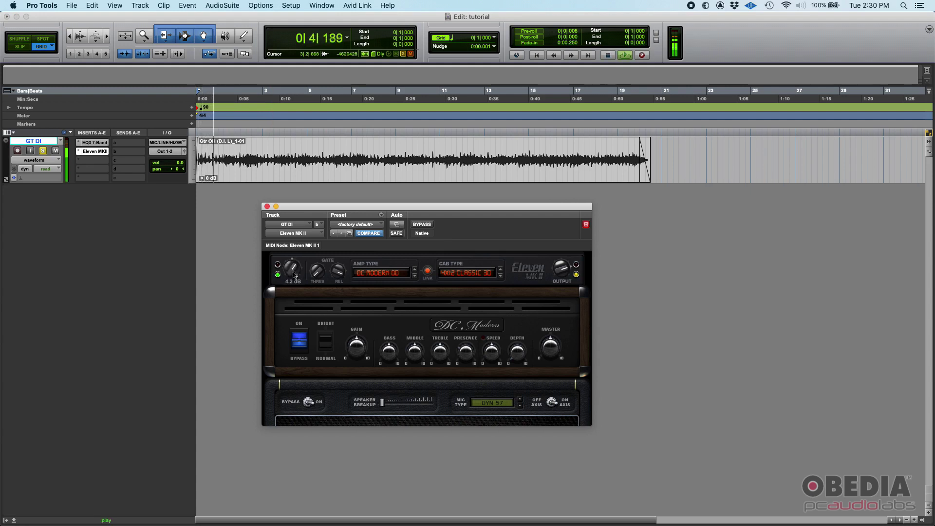
{"action": "left_click", "coordinate": [299, 341]}
{"action": "left_click", "coordinate": [300, 344]}
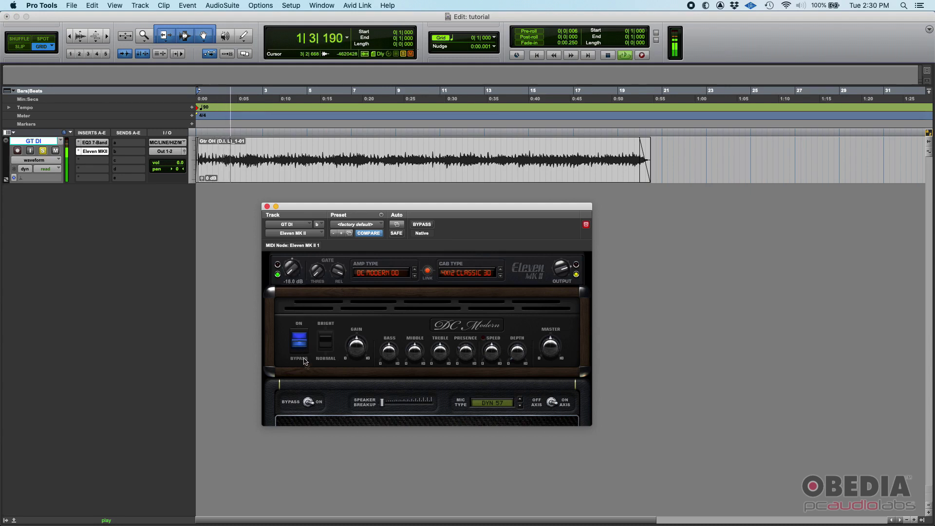
{"action": "left_click_drag", "start_coordinate": [293, 270], "coordinate": [292, 224]}
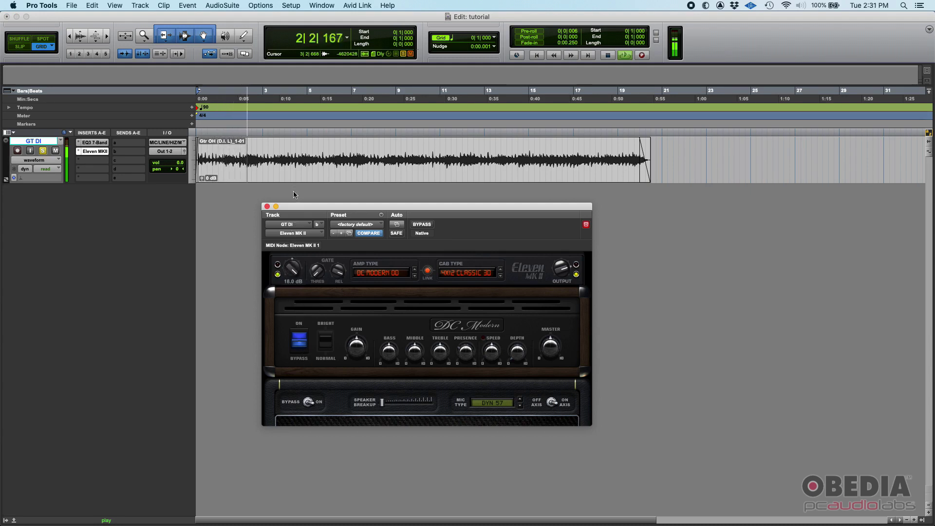
{"action": "key", "text": "space"}
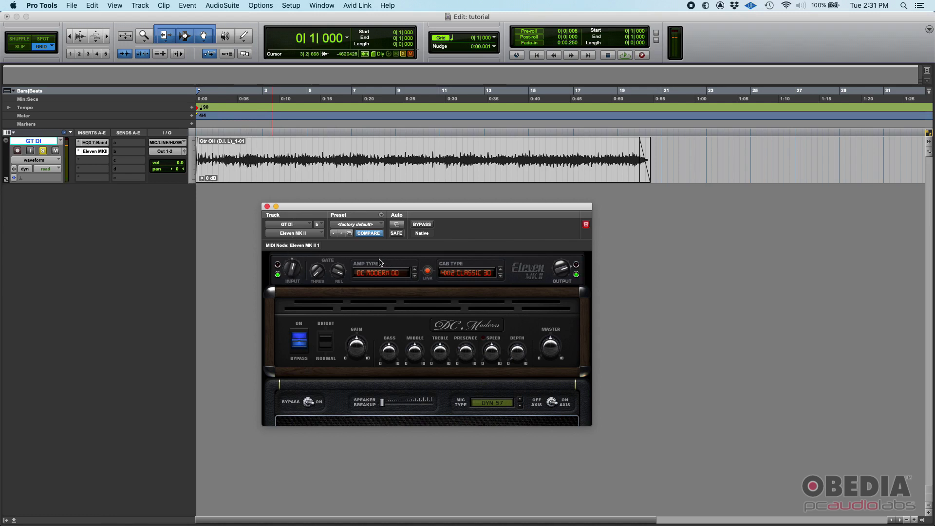
{"action": "left_click_drag", "start_coordinate": [294, 282], "coordinate": [291, 272]}
Try the DC Vintage Crunch, '59 Tweed Bass and '67 Black Panel Duo amp models
{"action": "left_click", "coordinate": [385, 278]}
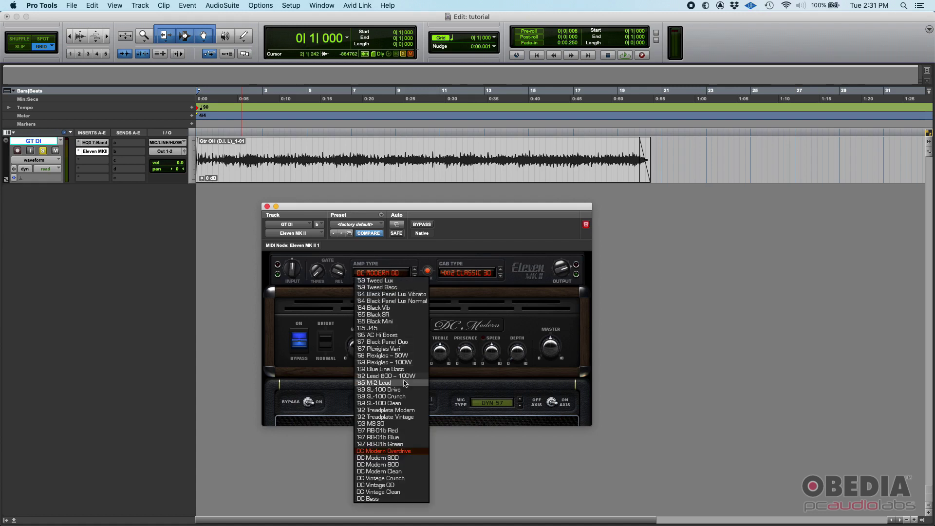
{"action": "left_click", "coordinate": [403, 477]}
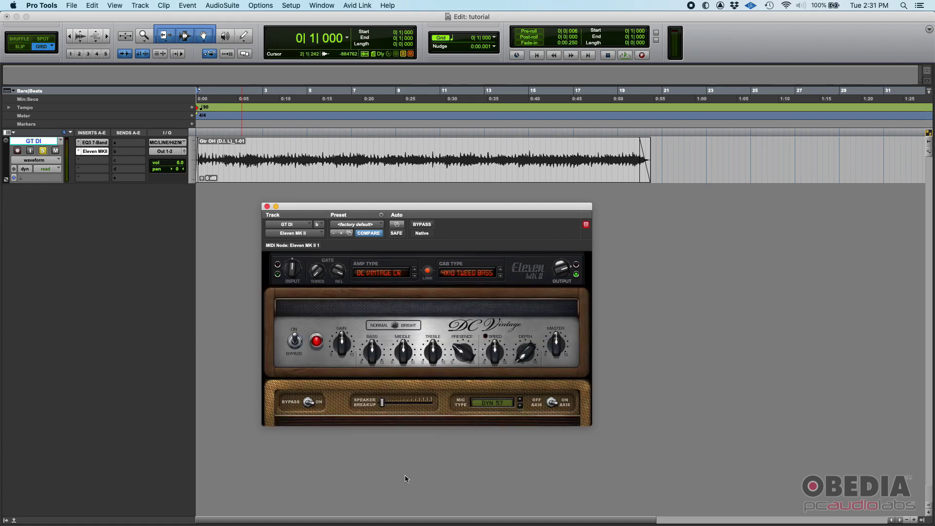
{"action": "left_click", "coordinate": [384, 271]}
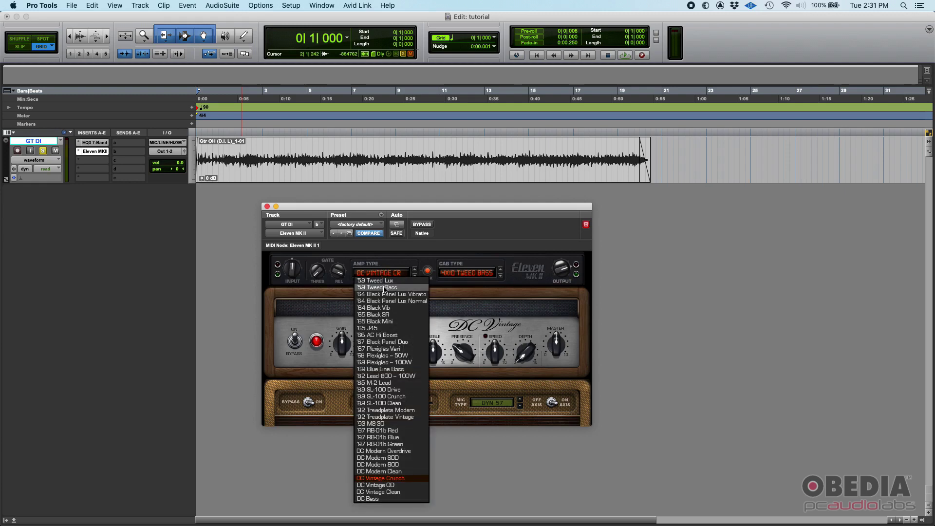
{"action": "left_click", "coordinate": [386, 287]}
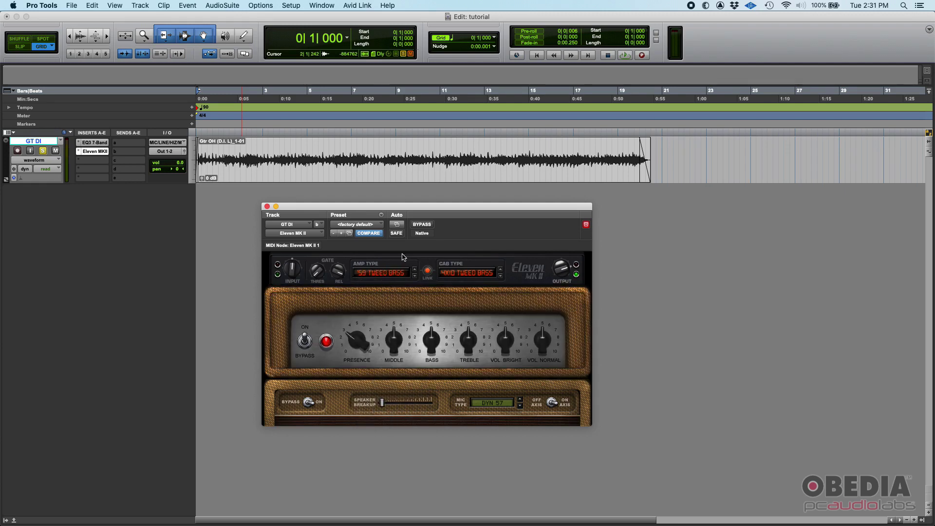
{"action": "left_click", "coordinate": [388, 276]}
{"action": "left_click", "coordinate": [389, 341]}
Switch to '67 Plexiglas Vari, then to '59 Tweed Lux
{"action": "left_click", "coordinate": [388, 273]}
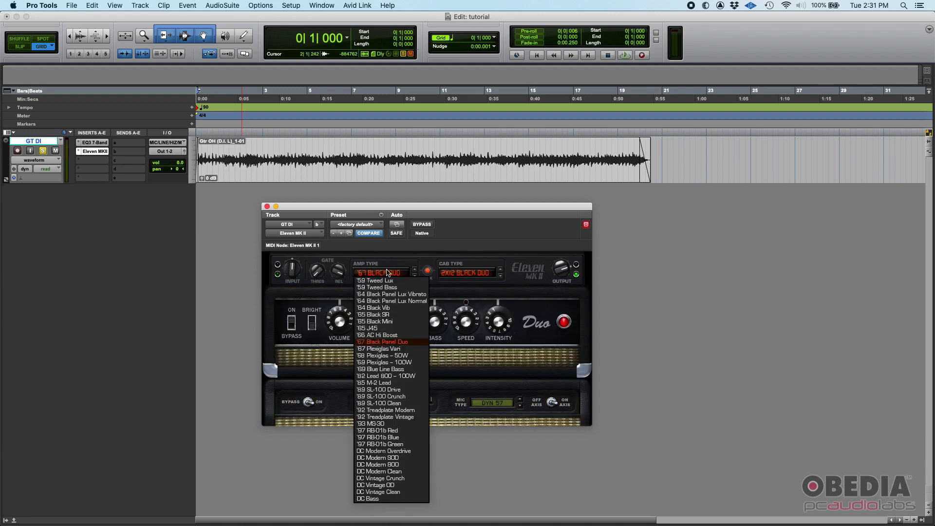
{"action": "left_click", "coordinate": [397, 349]}
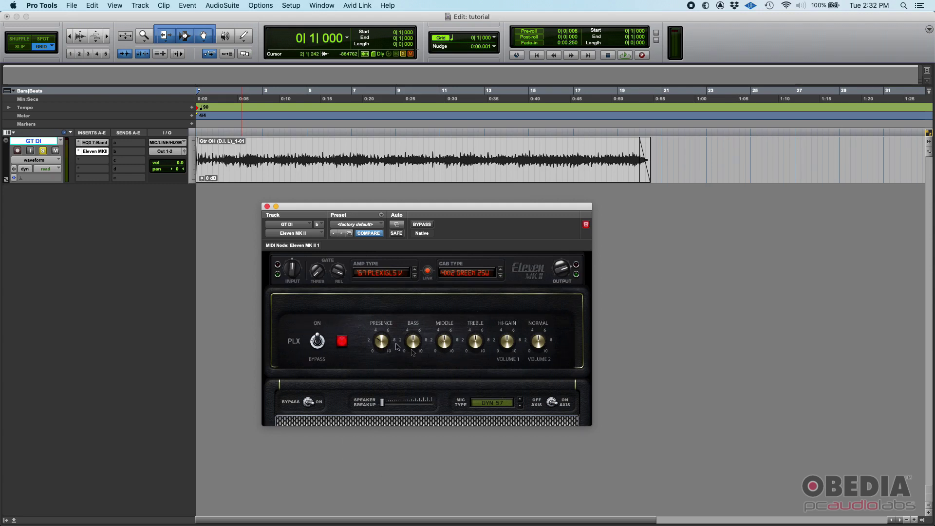
{"action": "left_click", "coordinate": [383, 273]}
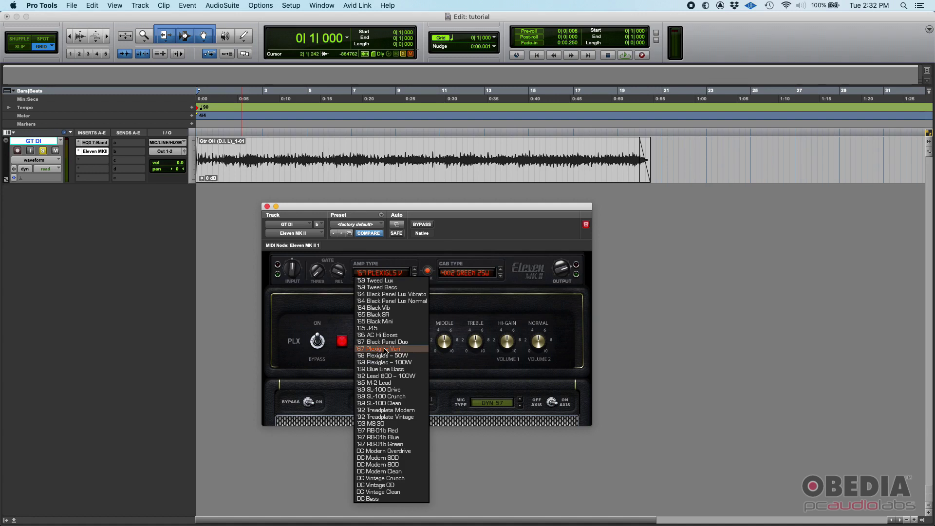
{"action": "left_click", "coordinate": [390, 282]}
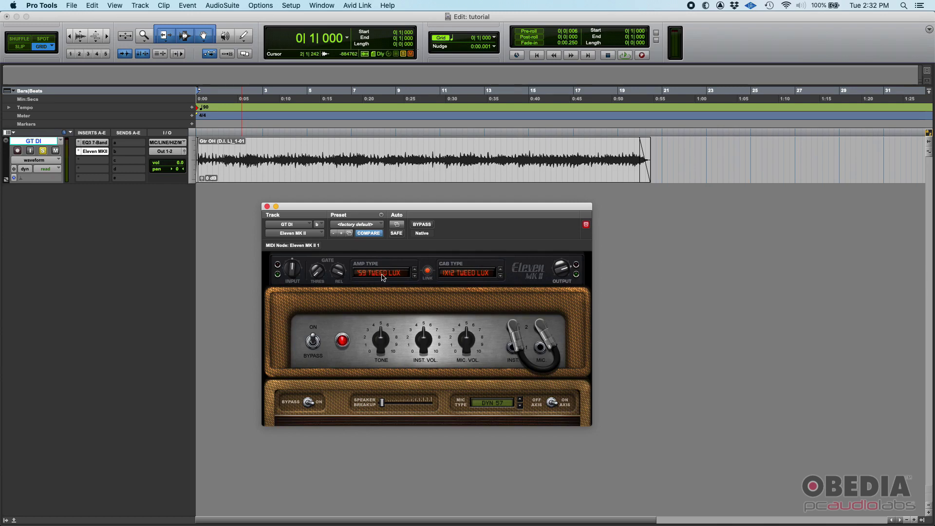
{"action": "left_click", "coordinate": [384, 276]}
{"action": "left_click", "coordinate": [388, 287]}
{"action": "left_click", "coordinate": [386, 275]}
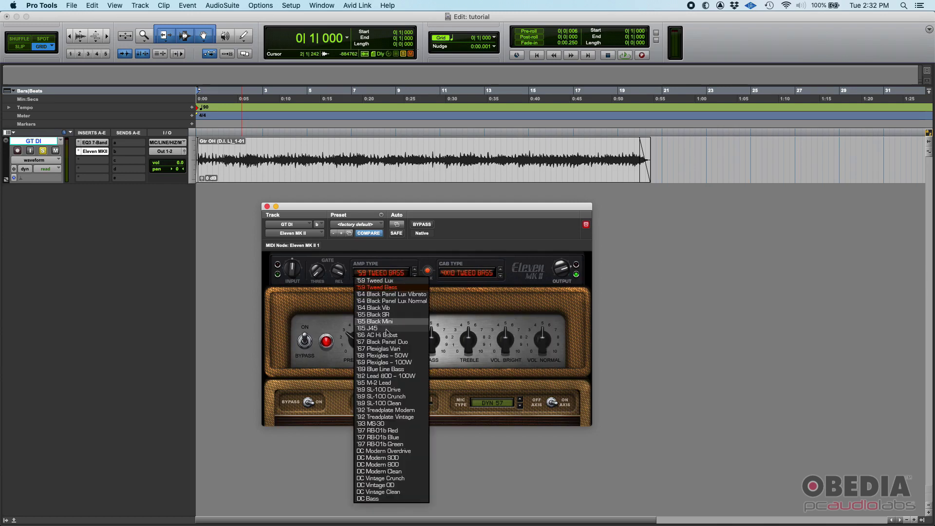
{"action": "left_click", "coordinate": [385, 342]}
{"action": "left_click", "coordinate": [386, 274]}
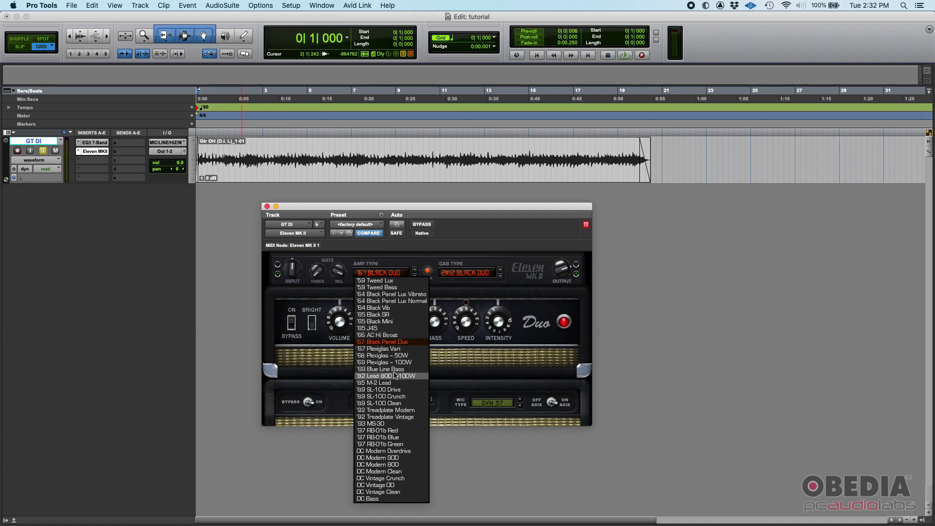
{"action": "left_click", "coordinate": [394, 343]}
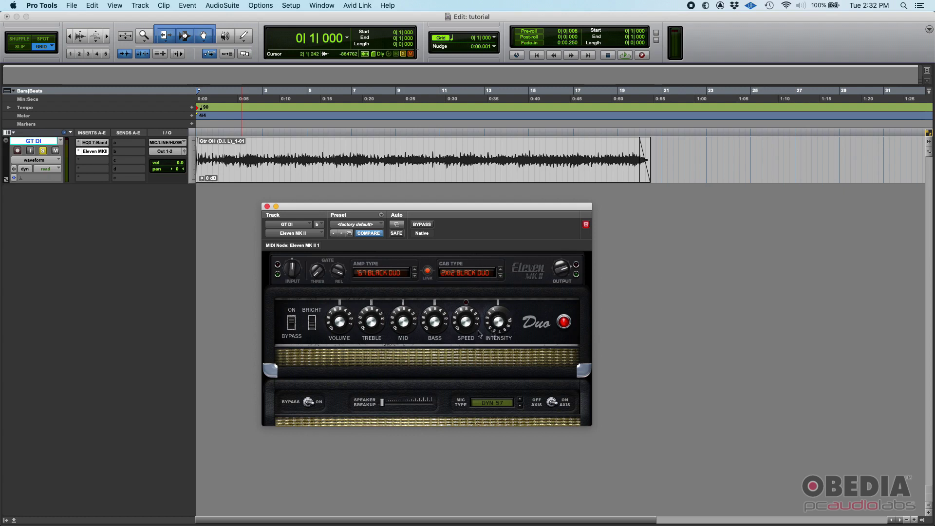
{"action": "left_click", "coordinate": [381, 277]}
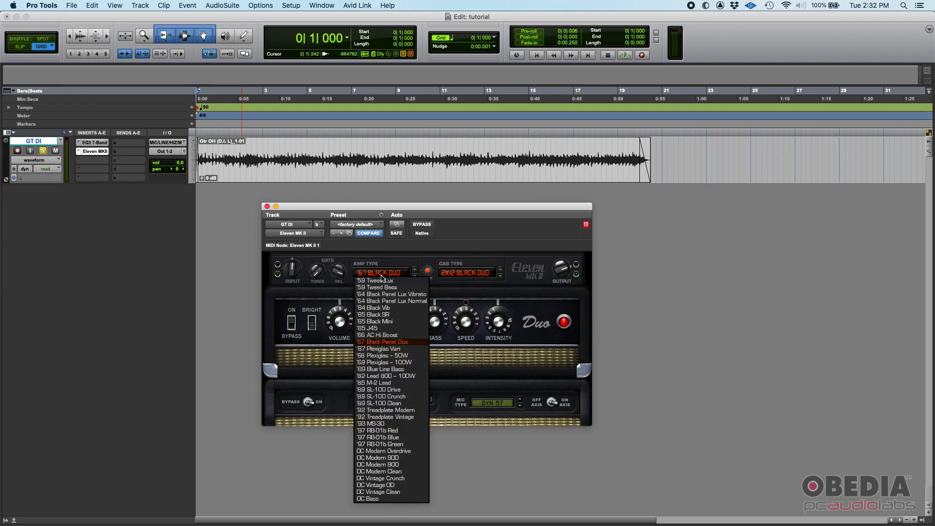
{"action": "left_click", "coordinate": [403, 377]}
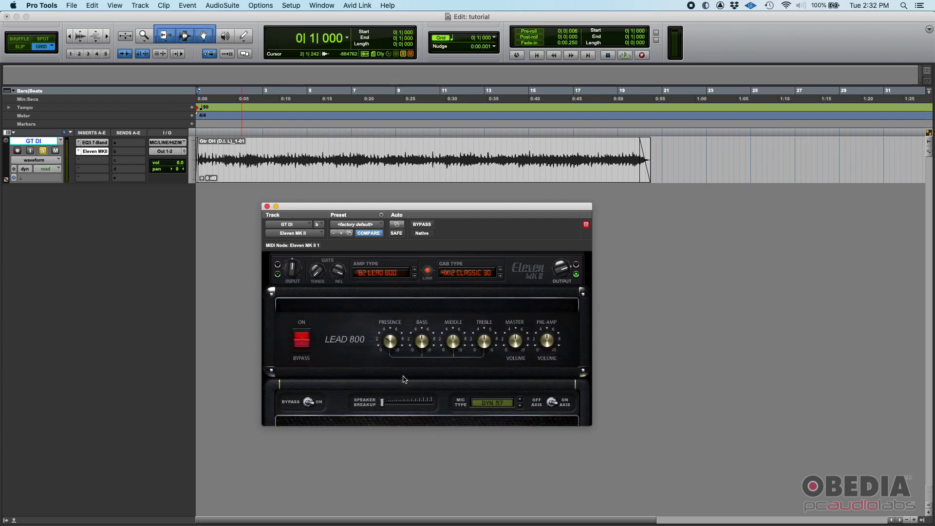
{"action": "left_click", "coordinate": [390, 277]}
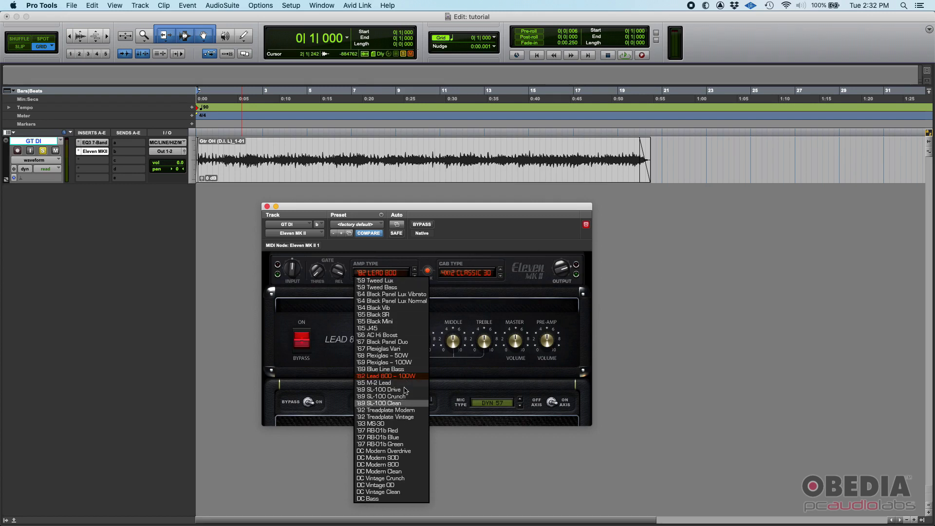
{"action": "left_click", "coordinate": [402, 294]}
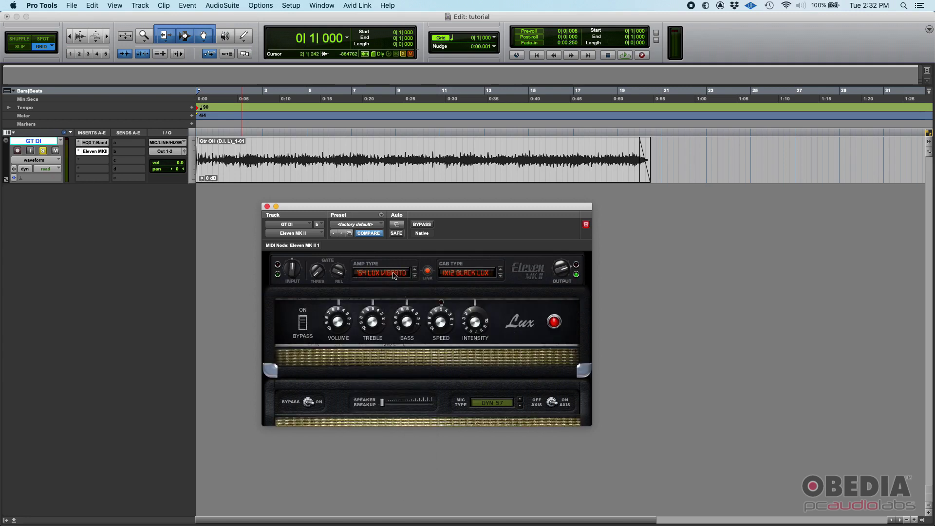
{"action": "left_click", "coordinate": [392, 275]}
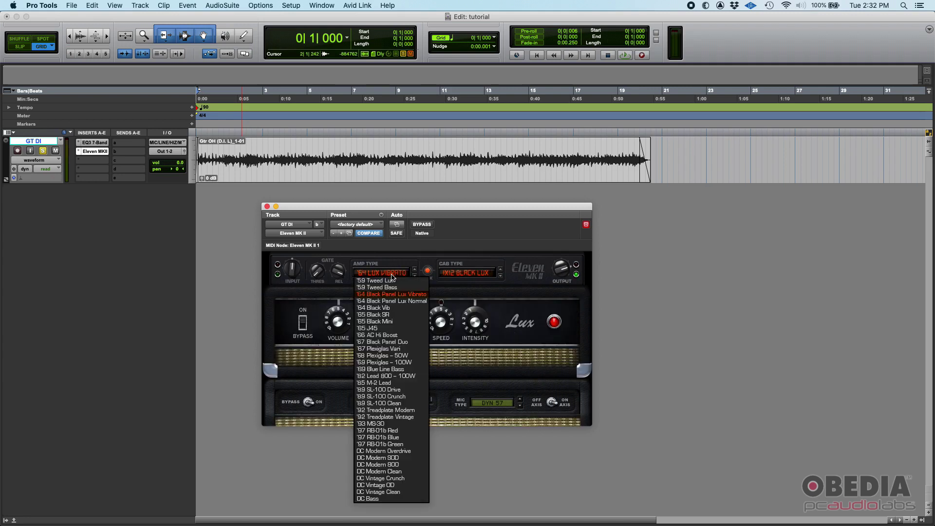
{"action": "left_click", "coordinate": [407, 297]}
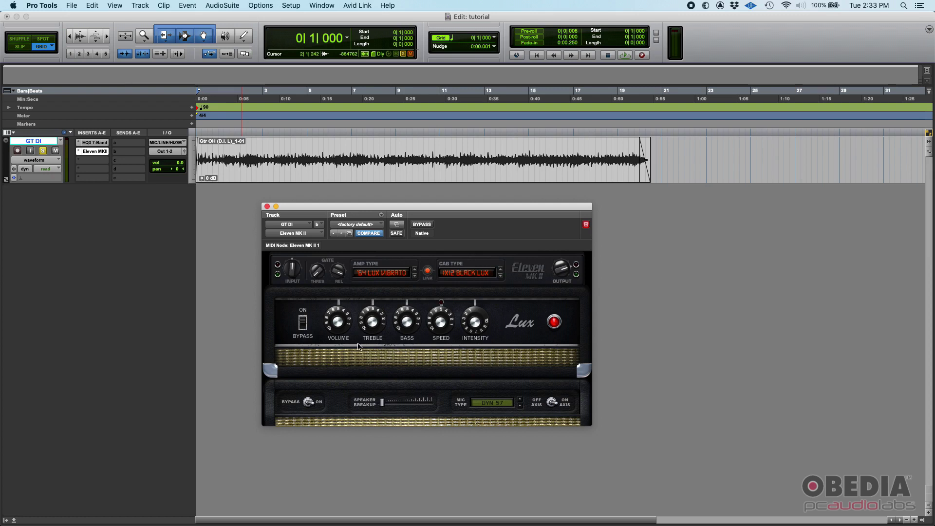
Adjust the '64 Lux Vibrato Volume knob while the GT DI track plays
{"action": "mouse_move", "coordinate": [345, 325]}
{"action": "left_mouse_down"}
{"action": "mouse_move", "coordinate": [338, 344]}
{"action": "mouse_move", "coordinate": [340, 324]}
{"action": "left_mouse_up"}
{"action": "key", "text": "space"}
{"action": "left_click_drag", "start_coordinate": [341, 327], "coordinate": [341, 332]}
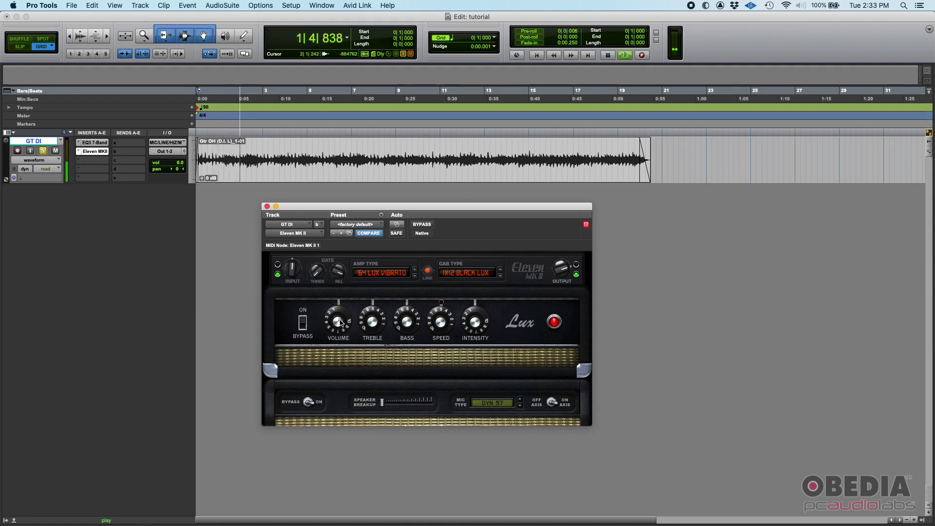
{"action": "mouse_move", "coordinate": [340, 329]}
{"action": "left_mouse_down"}
{"action": "mouse_move", "coordinate": [344, 249]}
{"action": "mouse_move", "coordinate": [347, 324]}
{"action": "mouse_move", "coordinate": [343, 262]}
{"action": "mouse_move", "coordinate": [336, 336]}
{"action": "left_mouse_up"}
{"action": "key", "text": "space"}
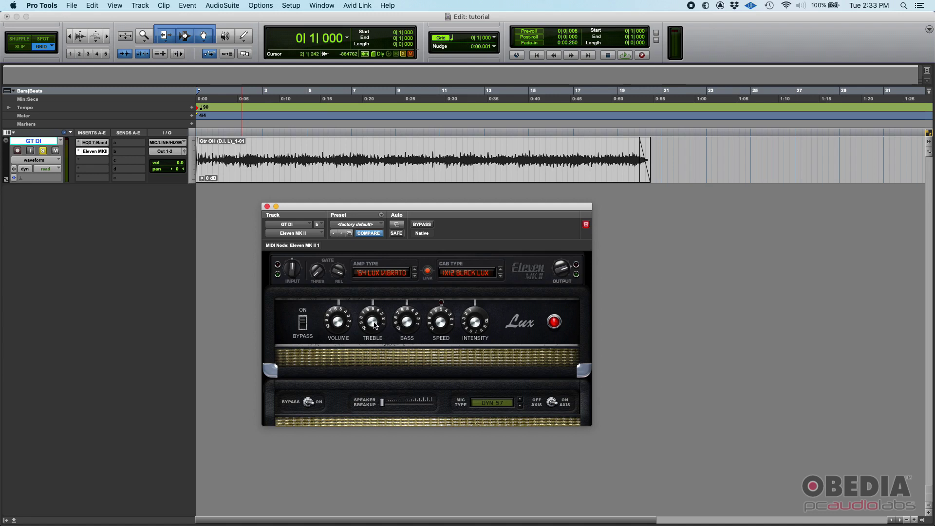
Audition the Lux Vibrato tone several times, then lower its Bass knob
{"action": "key", "text": "space"}
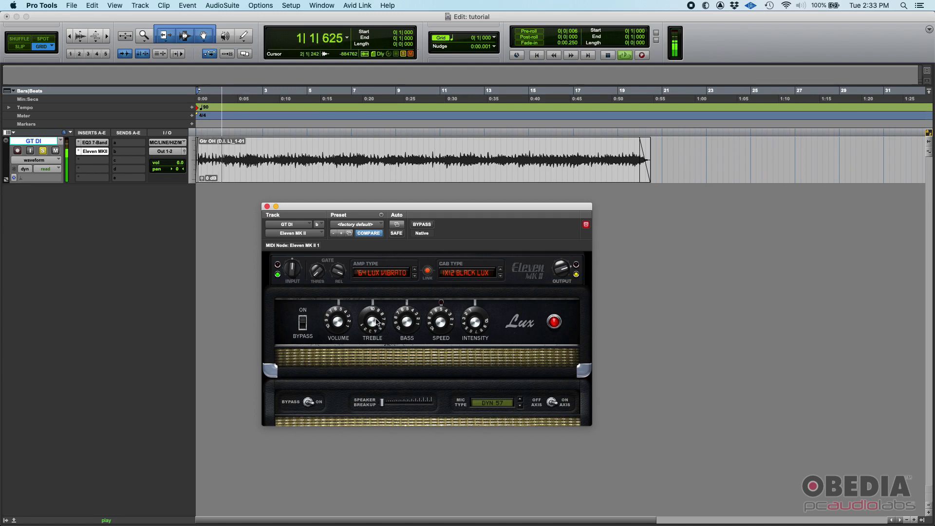
{"action": "key", "text": "space"}
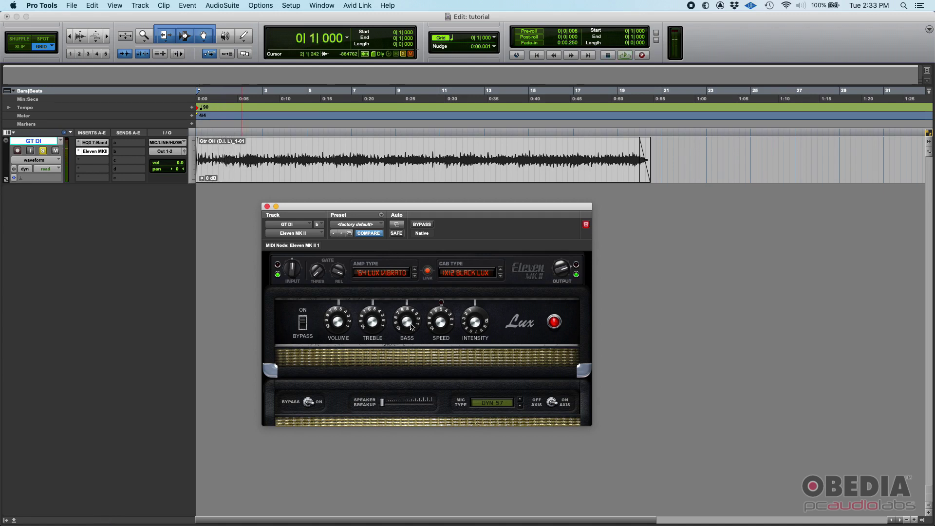
{"action": "key", "text": "space"}
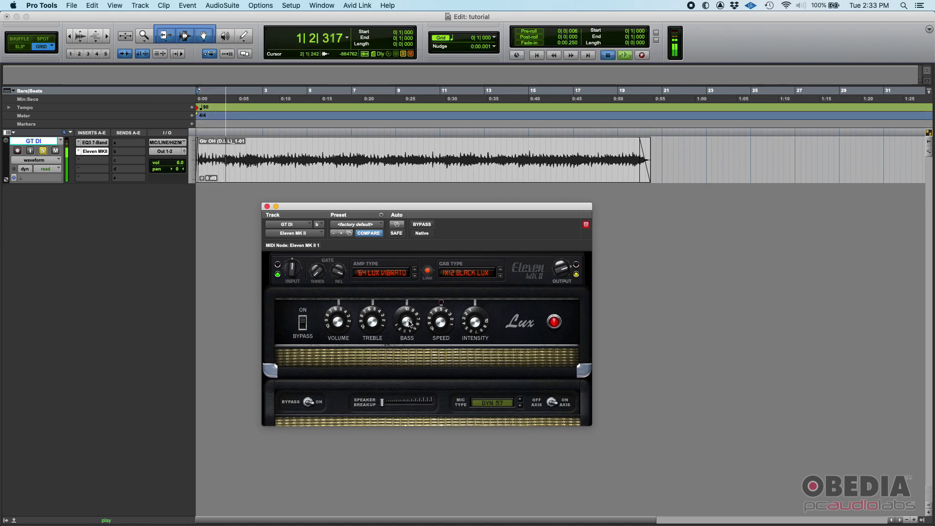
{"action": "key", "text": "space"}
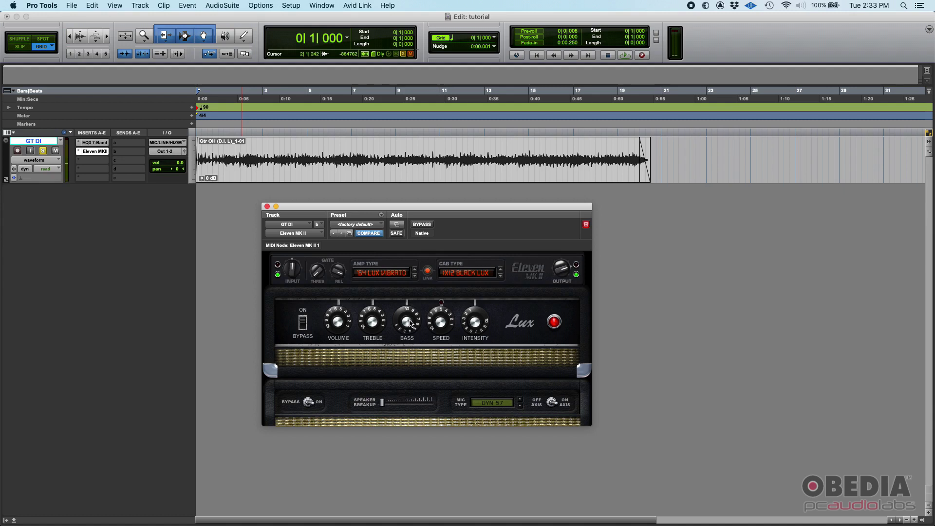
{"action": "key", "text": "space"}
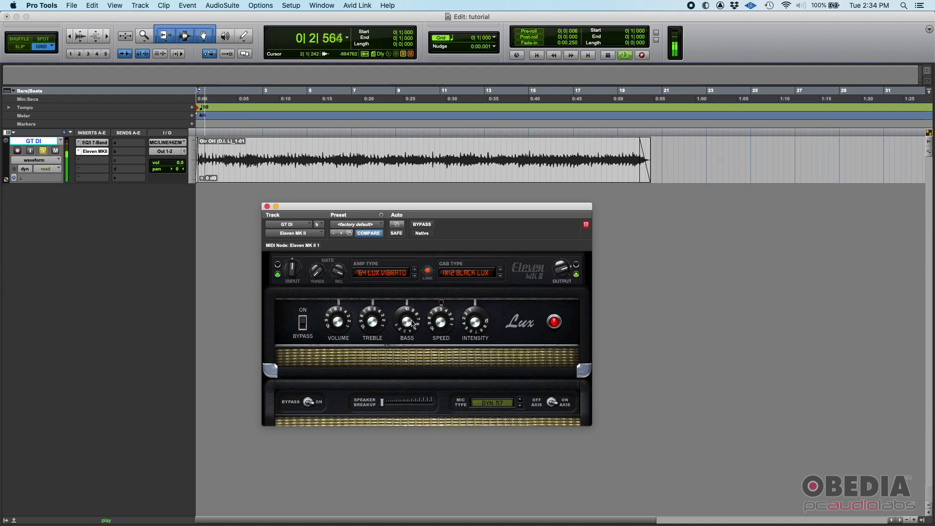
{"action": "left_click_drag", "start_coordinate": [410, 323], "coordinate": [415, 377]}
{"action": "key", "text": "space"}
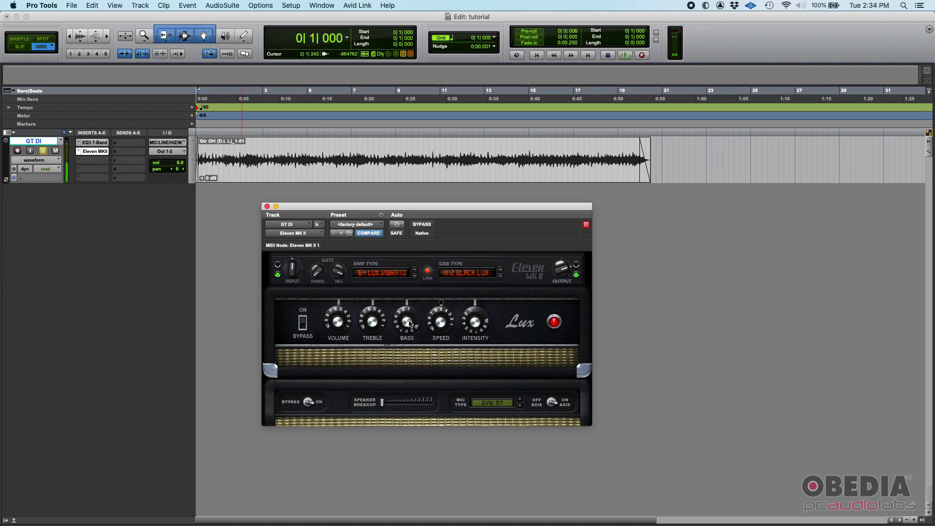
{"action": "left_click_drag", "start_coordinate": [410, 327], "coordinate": [412, 316]}
Raise the Lux Vibrato's vibrato Intensity and audition the guitar with the vibrato
{"action": "key", "text": "space"}
{"action": "key", "text": "space"}
{"action": "left_click_drag", "start_coordinate": [476, 328], "coordinate": [474, 312]}
{"action": "key", "text": "space"}
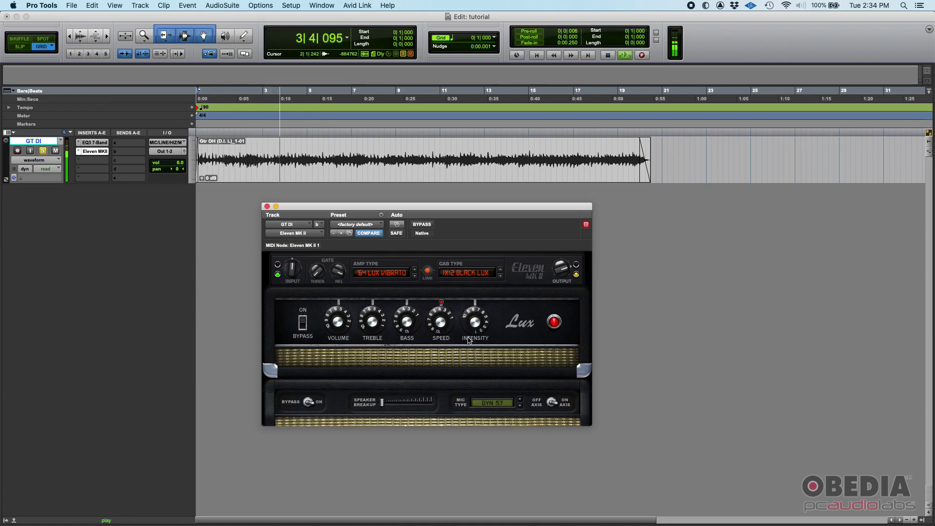
{"action": "key", "text": "space"}
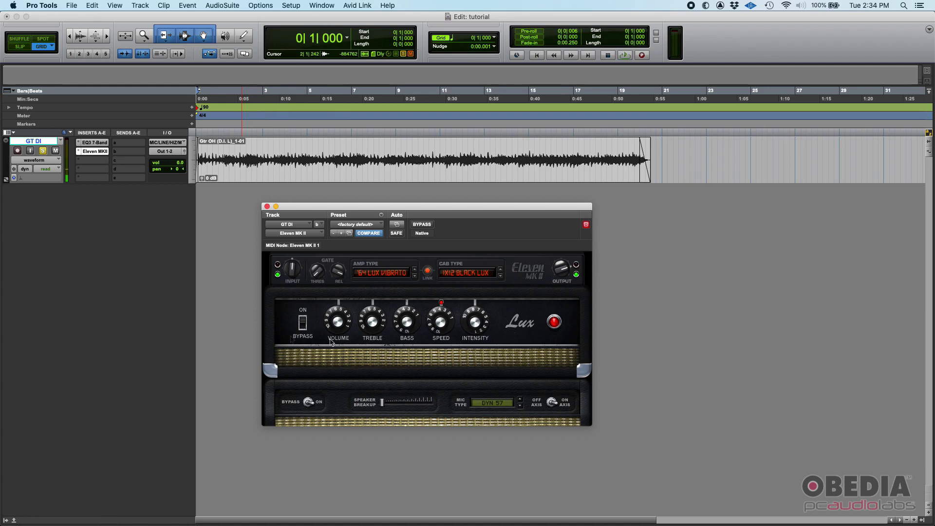
{"action": "key", "text": "space"}
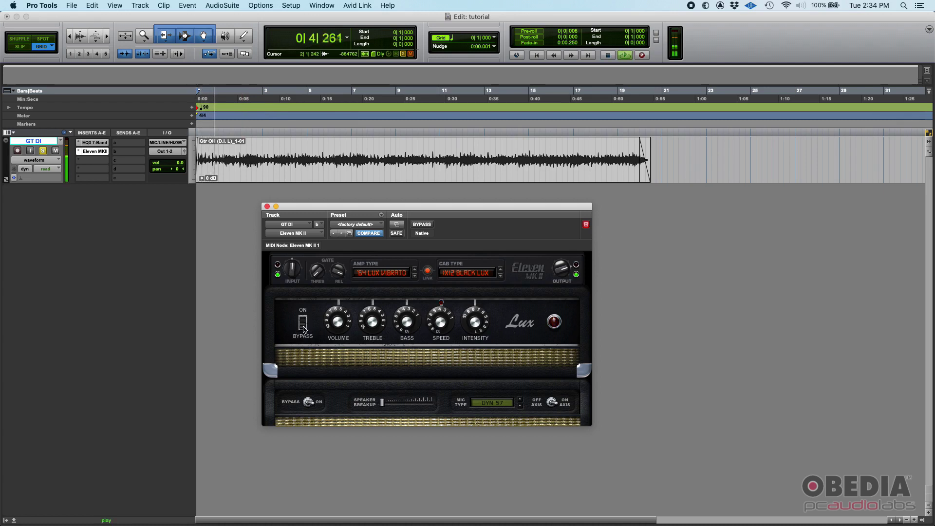
{"action": "key", "text": "space"}
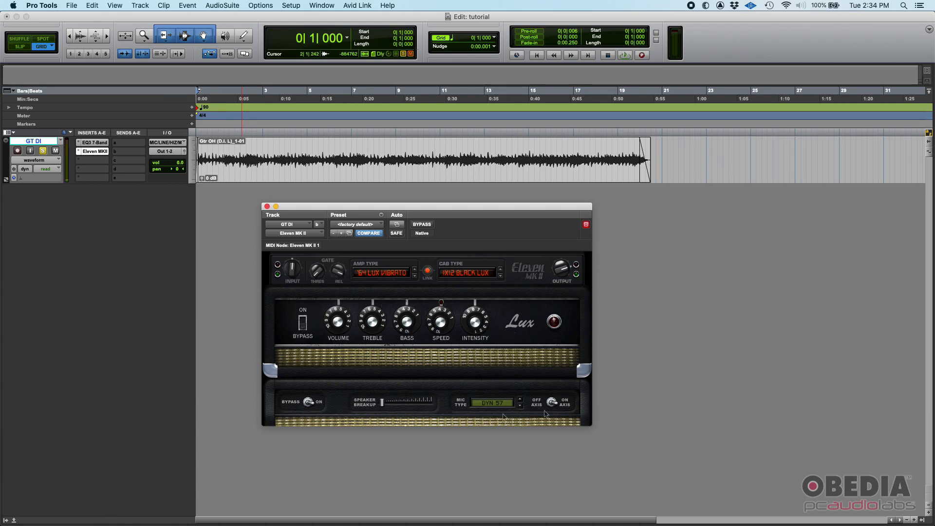
{"action": "left_click", "coordinate": [388, 277]}
{"action": "left_click", "coordinate": [378, 273]}
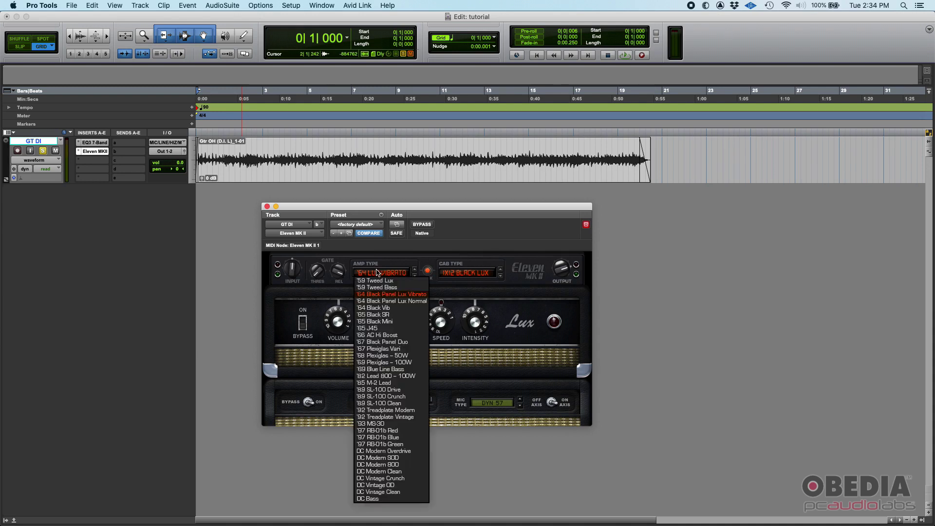
Load '67 Black Panel Duo, adjust its Mid, switch Bright on and audition it
{"action": "left_click", "coordinate": [408, 343]}
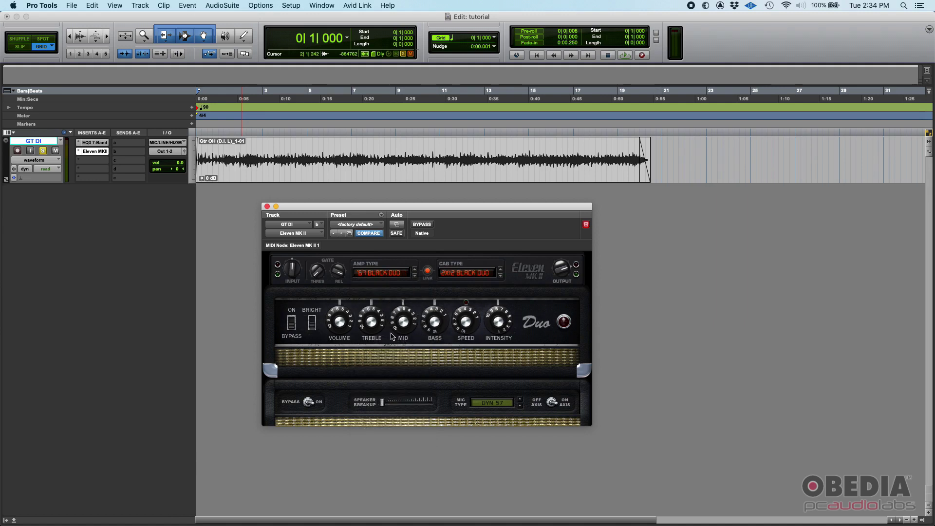
{"action": "left_click_drag", "start_coordinate": [412, 322], "coordinate": [405, 323]}
{"action": "left_click", "coordinate": [314, 329]}
{"action": "key", "text": "space"}
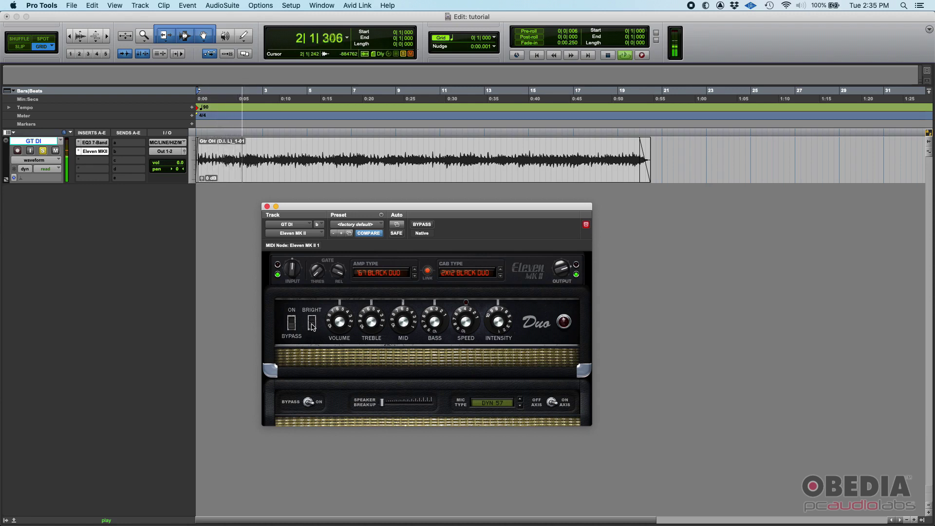
{"action": "key", "text": "space"}
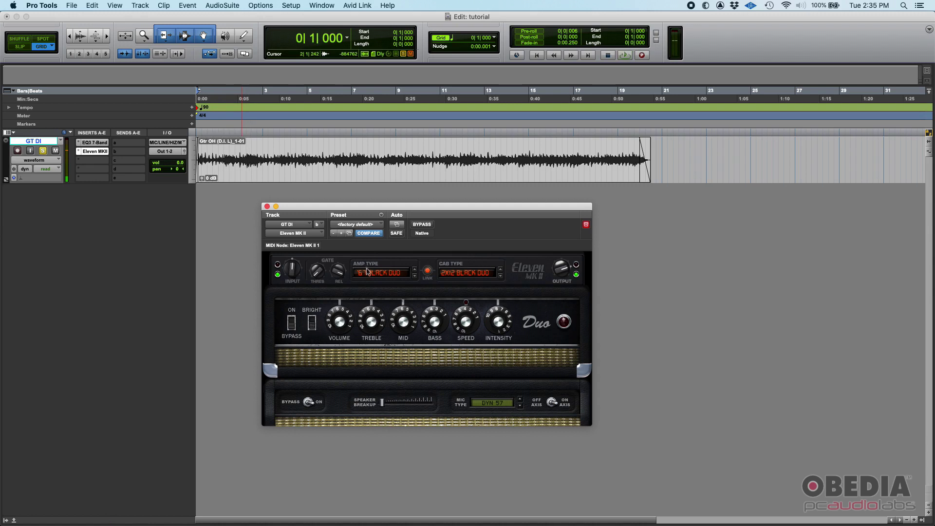
{"action": "left_click", "coordinate": [369, 272]}
{"action": "left_click", "coordinate": [334, 321]}
{"action": "left_click", "coordinate": [392, 276]}
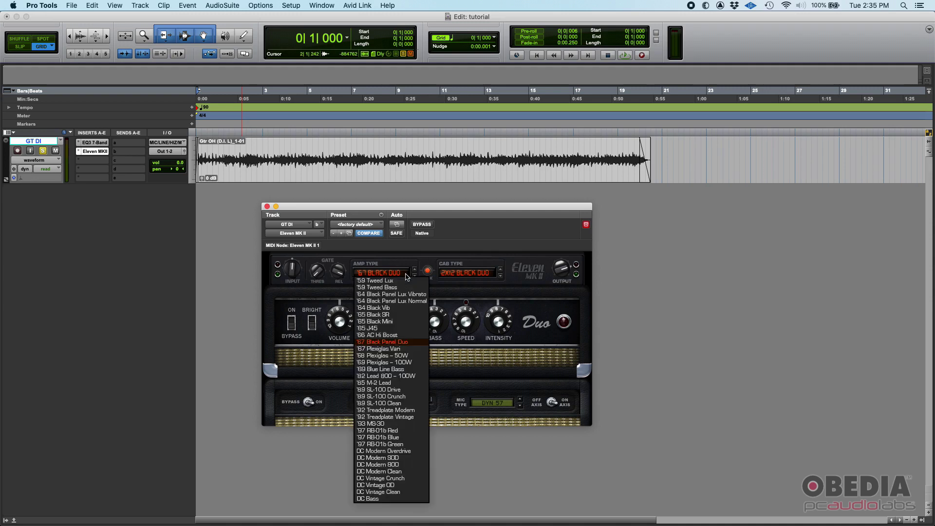
Load the '82 Lead 800 – 100W amp, switch it on, and audition it over several plays
{"action": "left_click", "coordinate": [398, 376]}
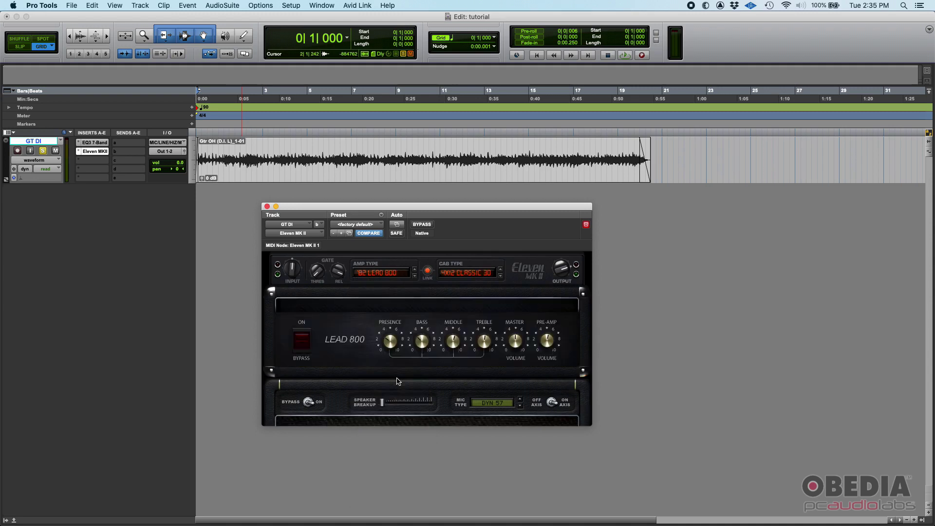
{"action": "key", "text": "space"}
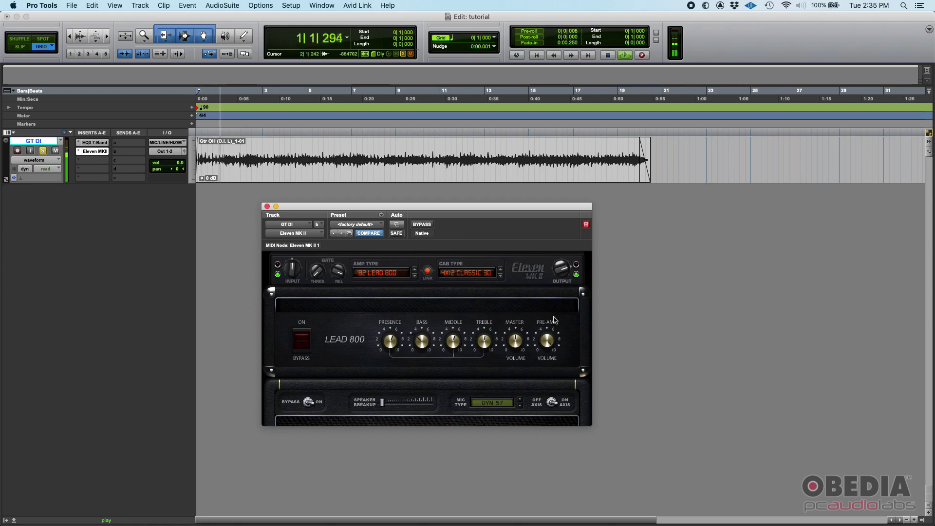
{"action": "left_click", "coordinate": [301, 340]}
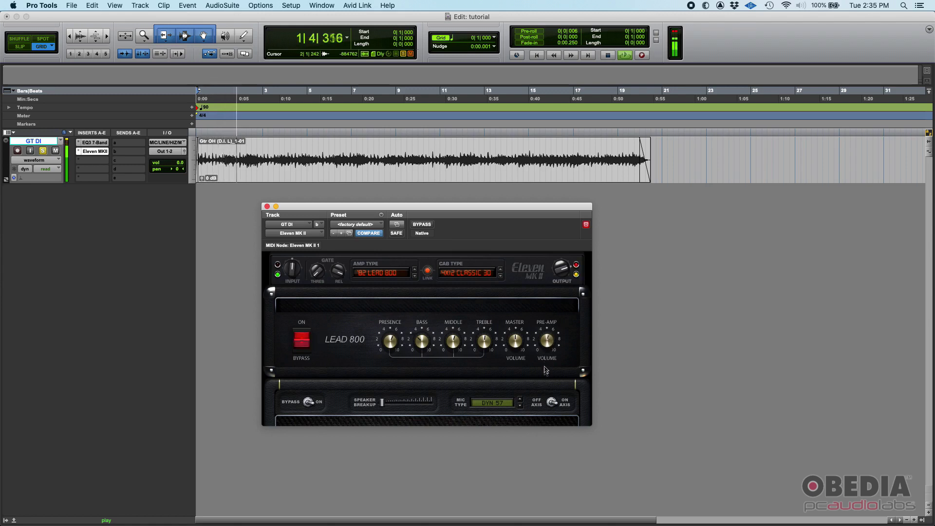
{"action": "key", "text": "space"}
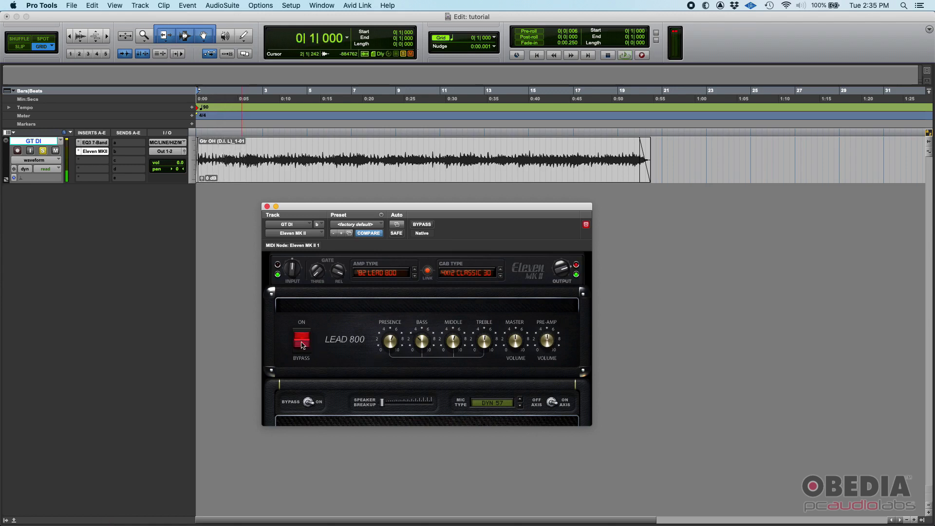
{"action": "key", "text": "space"}
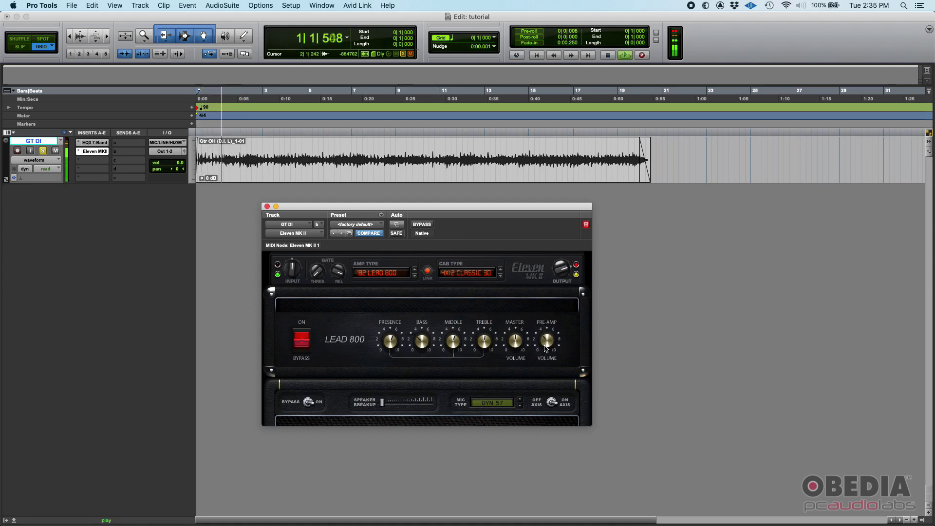
{"action": "key", "text": "space"}
{"action": "key", "text": "space"}
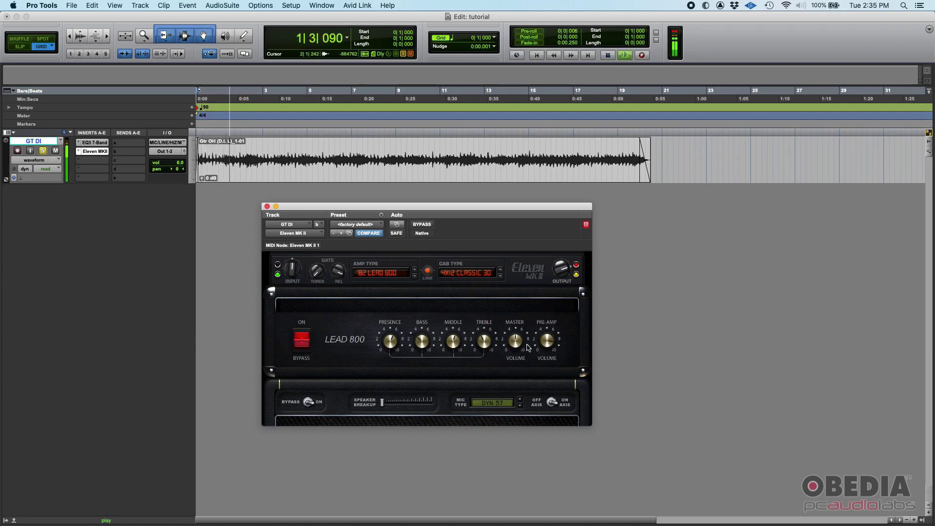
{"action": "key", "text": "space"}
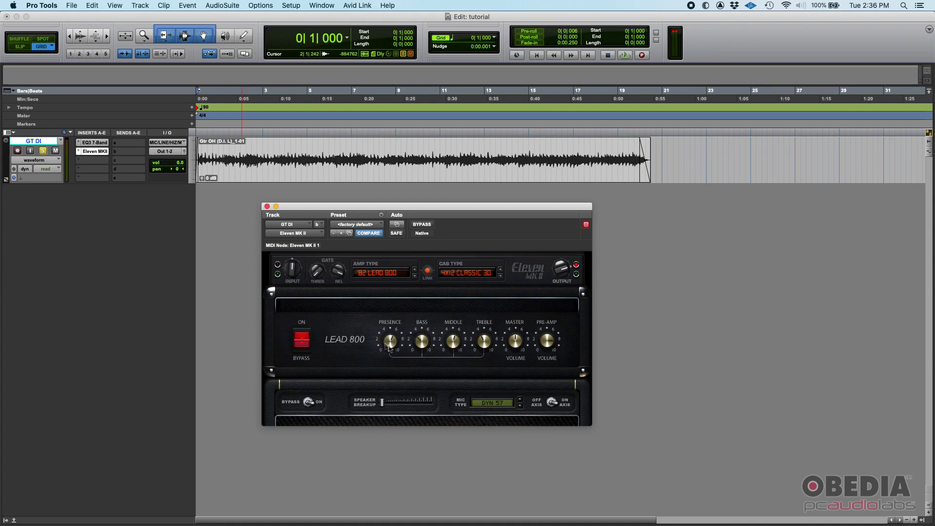
{"action": "key", "text": "space"}
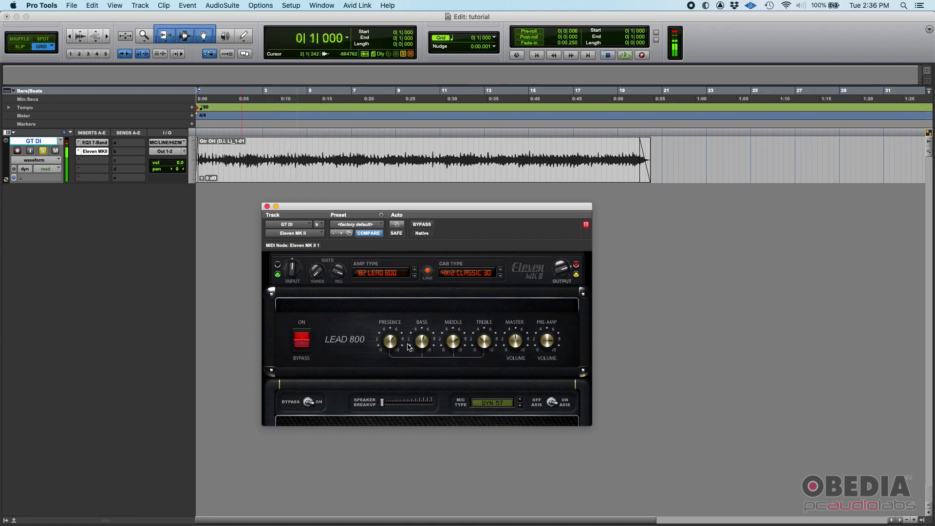
{"action": "left_click", "coordinate": [384, 273]}
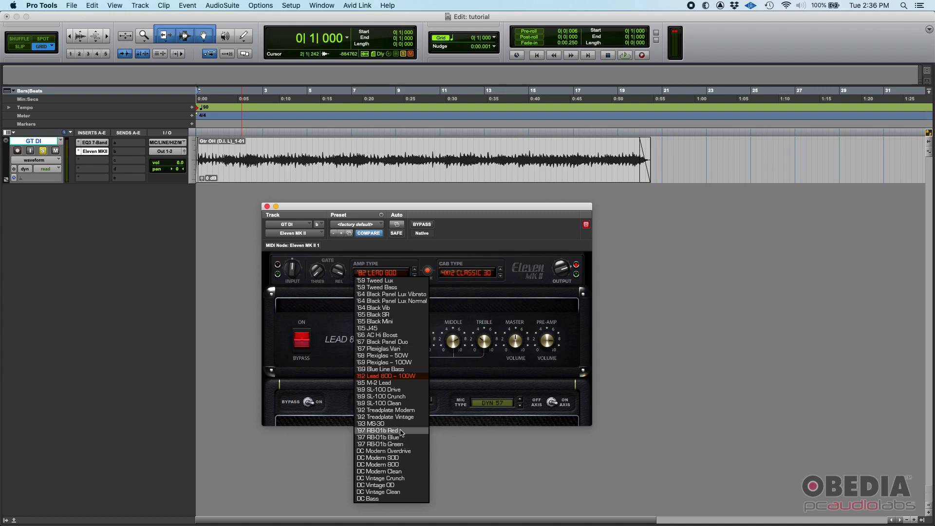
Try the DC Bass amp, then switch to '59 Tweed Bass with its 4x10 cabinet
{"action": "left_click", "coordinate": [370, 499]}
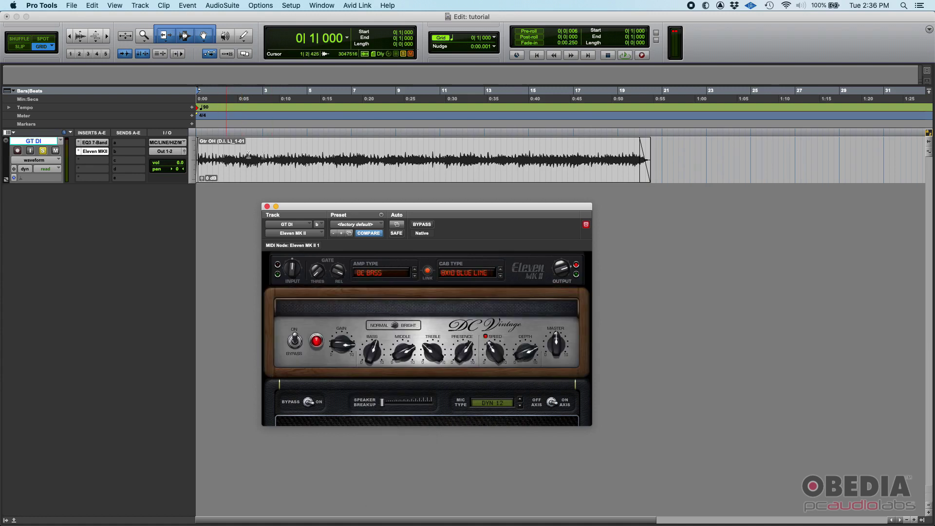
{"action": "left_click", "coordinate": [385, 273]}
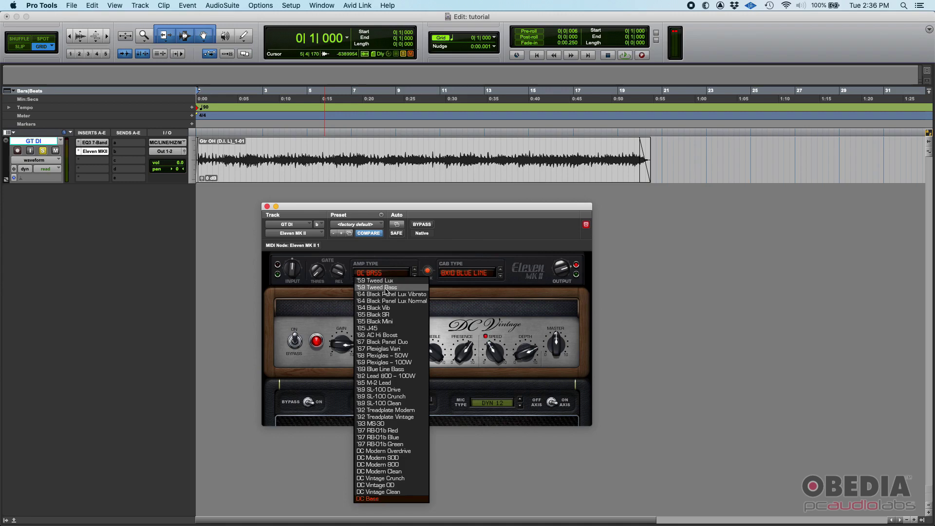
{"action": "left_click", "coordinate": [386, 287]}
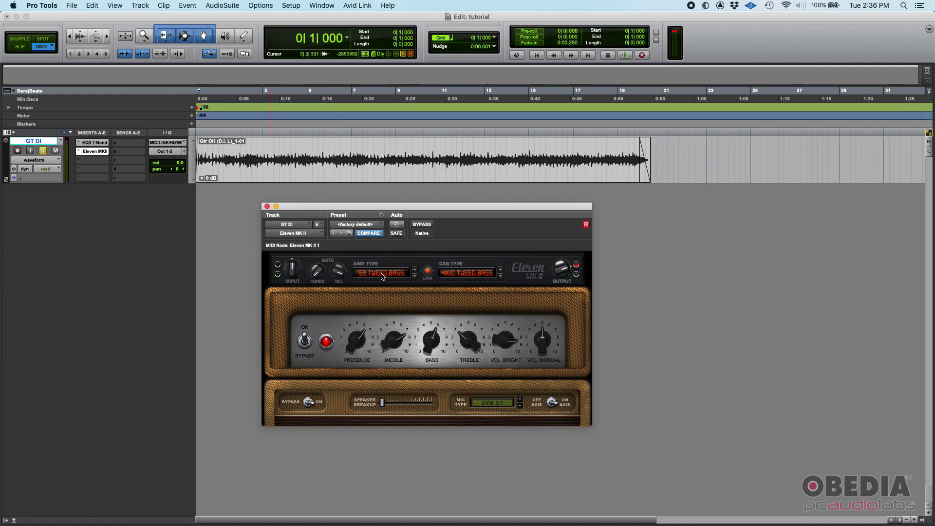
{"action": "left_click", "coordinate": [383, 276]}
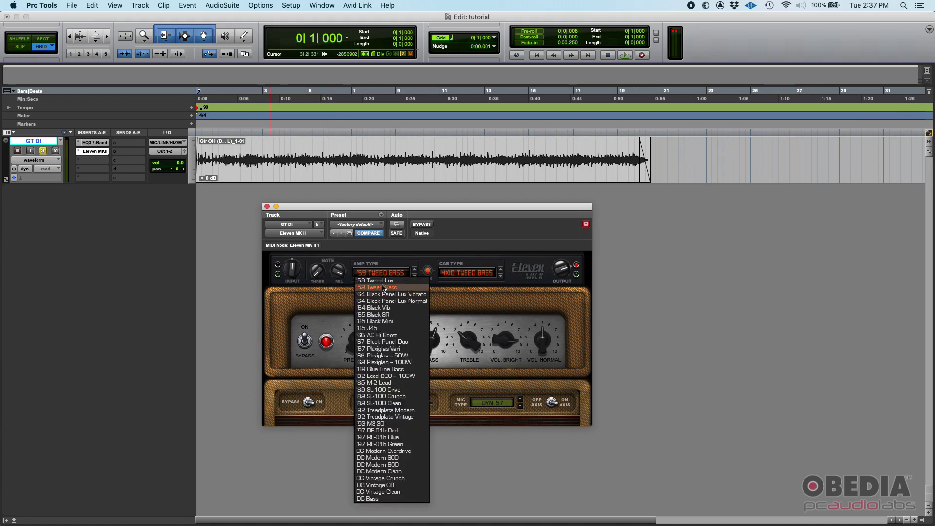
Step through '64 Black Vib, '65 Black SR and '65 Black Mini amp models
{"action": "left_click", "coordinate": [400, 309]}
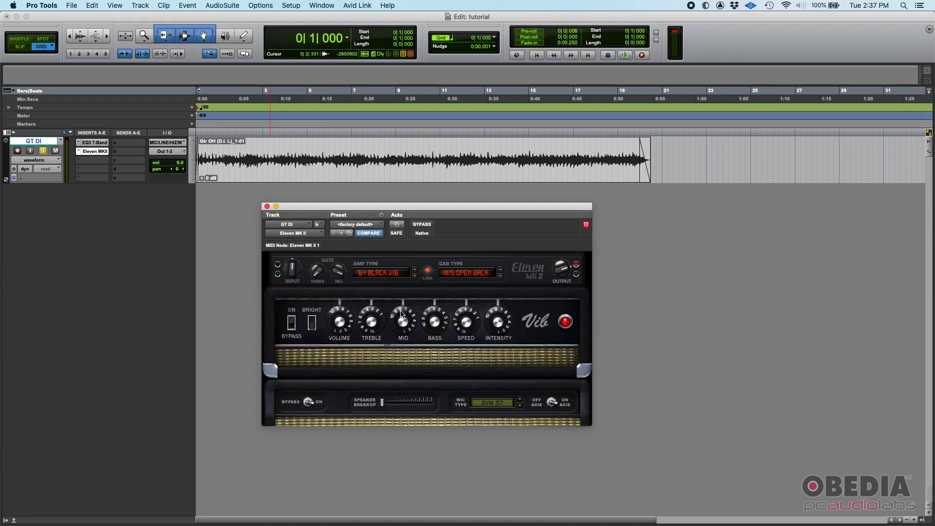
{"action": "left_click", "coordinate": [388, 275]}
{"action": "left_click", "coordinate": [389, 276]}
{"action": "left_click", "coordinate": [390, 275]}
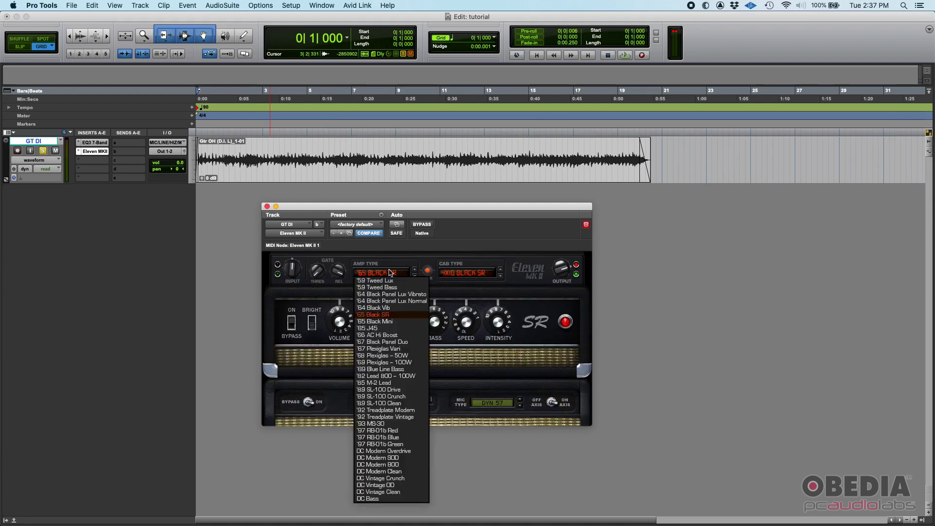
{"action": "left_click", "coordinate": [394, 309]}
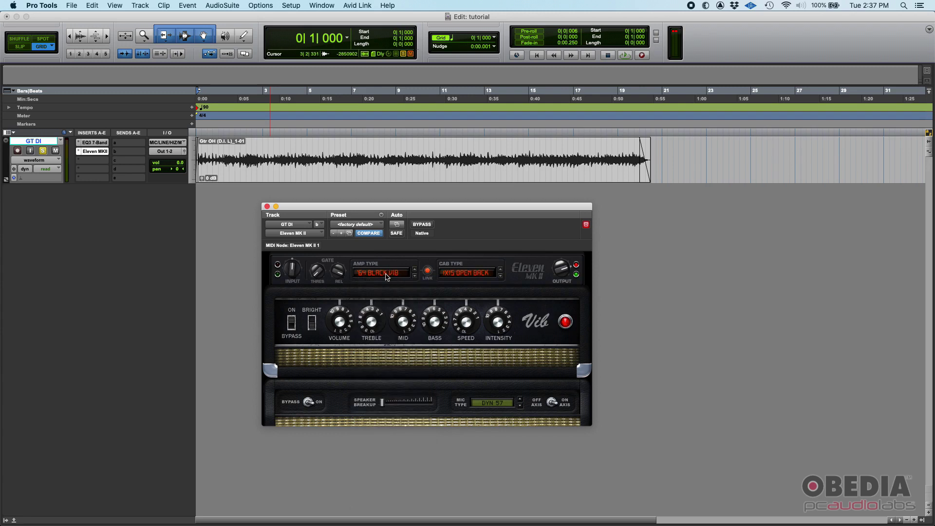
{"action": "left_click", "coordinate": [385, 275]}
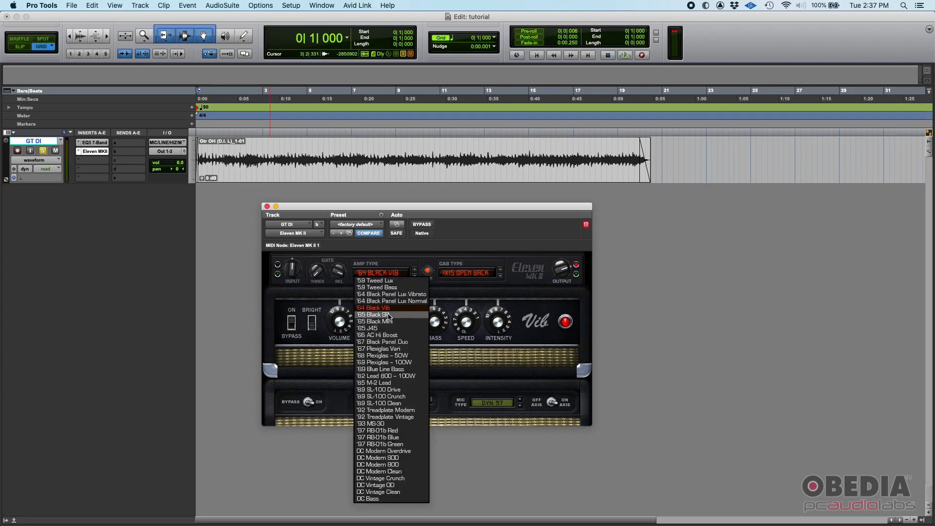
{"action": "left_click", "coordinate": [390, 315]}
{"action": "left_click", "coordinate": [394, 275]}
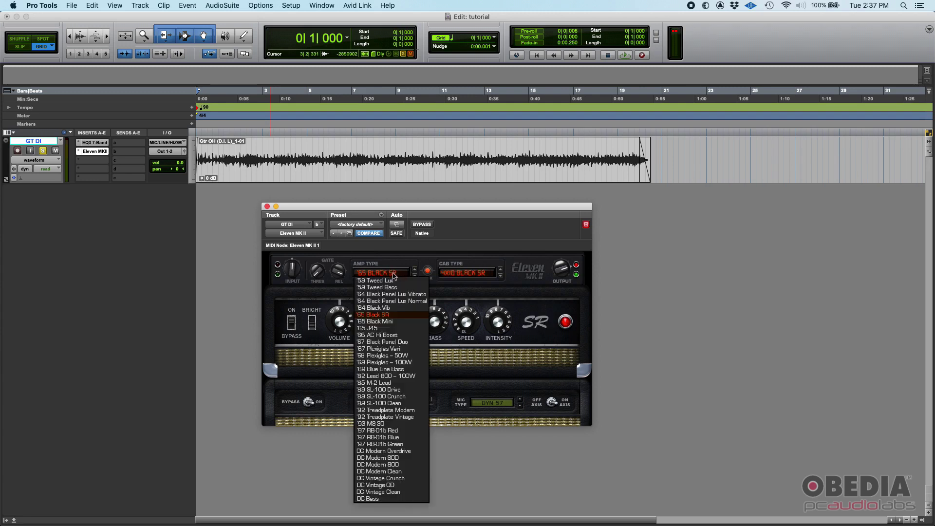
{"action": "left_click", "coordinate": [395, 321]}
{"action": "left_click", "coordinate": [393, 276]}
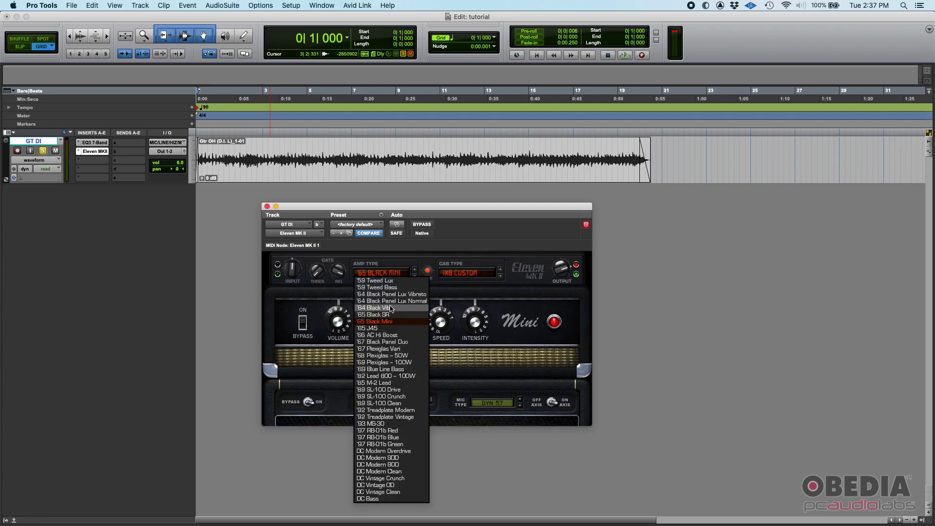
Compare '64 Black Vib against '65 Black Mini again, settling on Black Mini
{"action": "left_click", "coordinate": [390, 308]}
{"action": "left_click", "coordinate": [385, 273]}
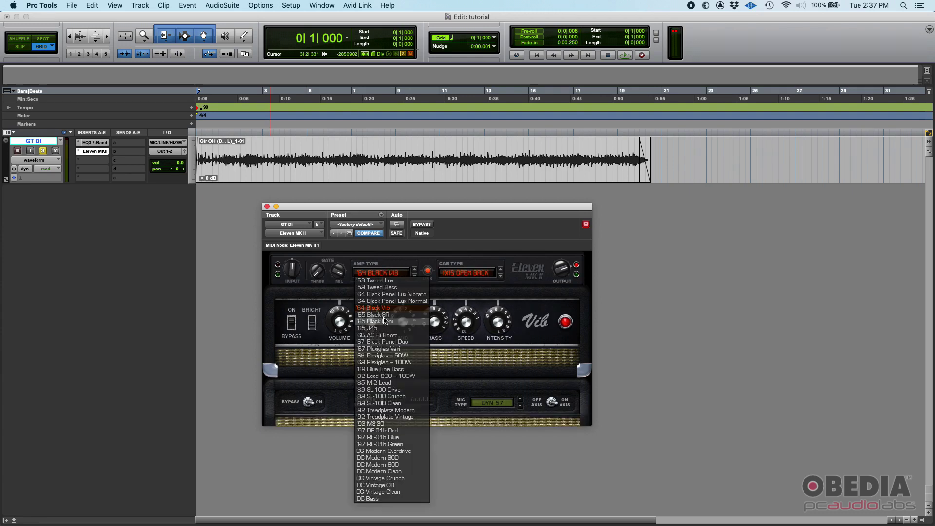
{"action": "left_click", "coordinate": [389, 321]}
{"action": "left_click", "coordinate": [384, 273]}
{"action": "left_click", "coordinate": [387, 315]}
{"action": "left_click", "coordinate": [385, 273]}
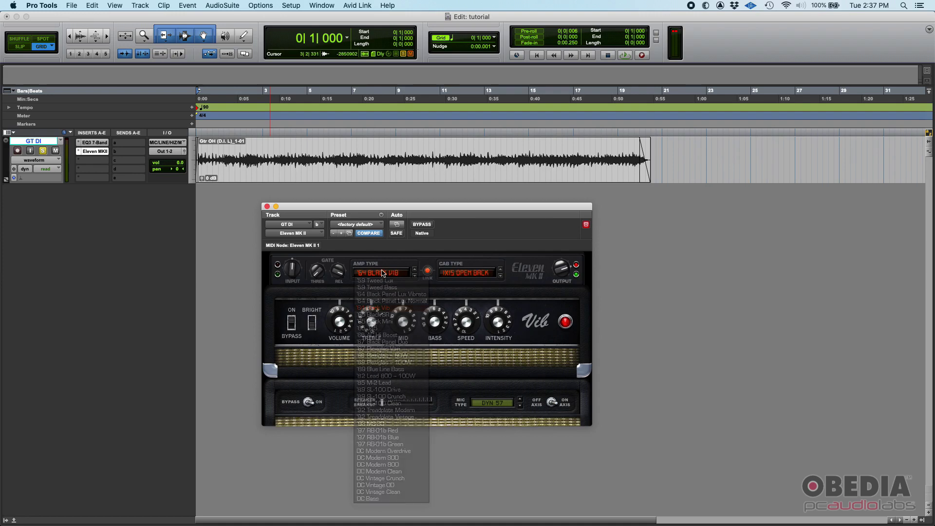
{"action": "left_click", "coordinate": [389, 321]}
{"action": "left_click", "coordinate": [389, 275]}
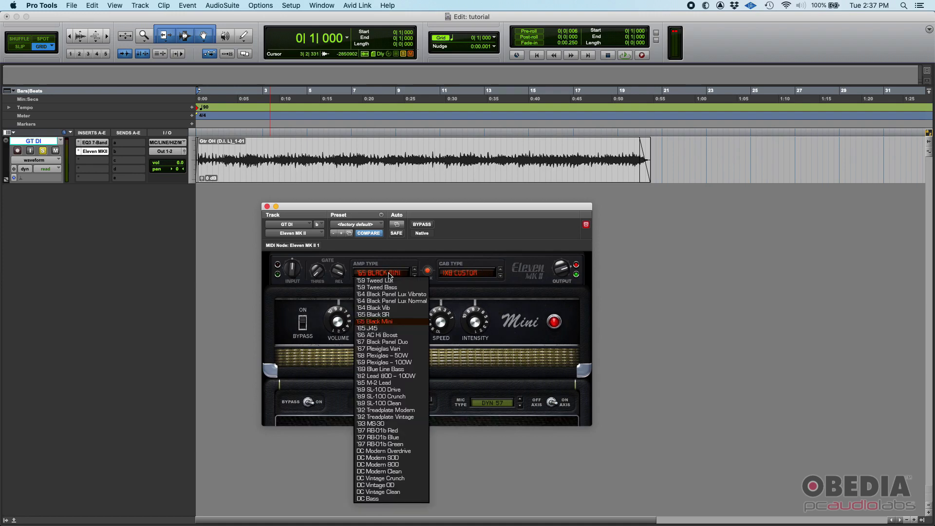
Try '67 Plexiglas Vari, '68 Plexiglas – 50W, '69 Blue Line Bass and '69 Plexiglas – 100W
{"action": "left_click", "coordinate": [390, 349]}
{"action": "left_click", "coordinate": [397, 272]}
{"action": "left_click", "coordinate": [397, 354]}
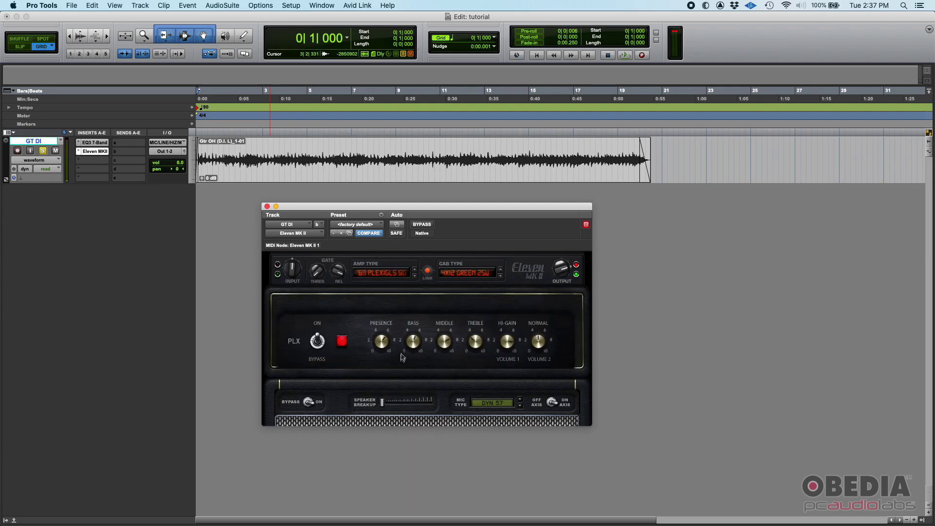
{"action": "left_click", "coordinate": [389, 267]}
{"action": "left_click", "coordinate": [385, 369]}
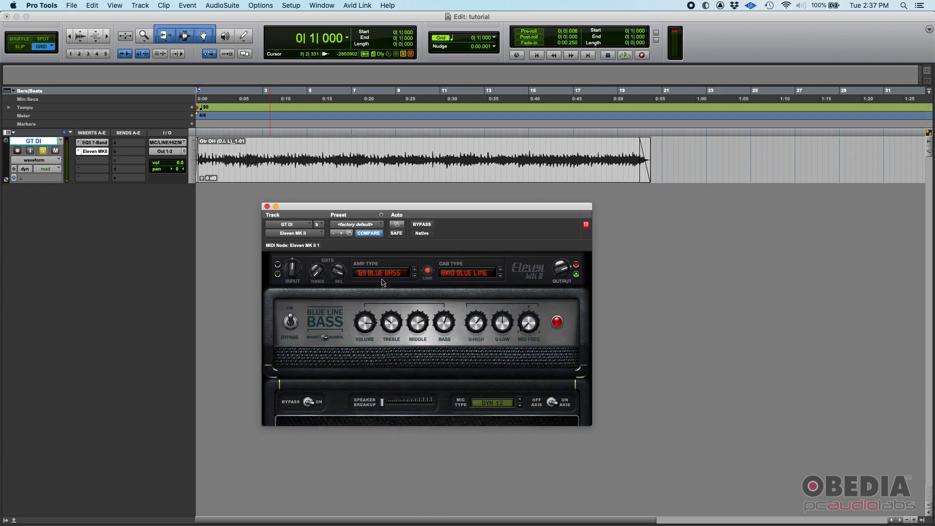
{"action": "left_click", "coordinate": [383, 272]}
{"action": "left_click", "coordinate": [383, 362]}
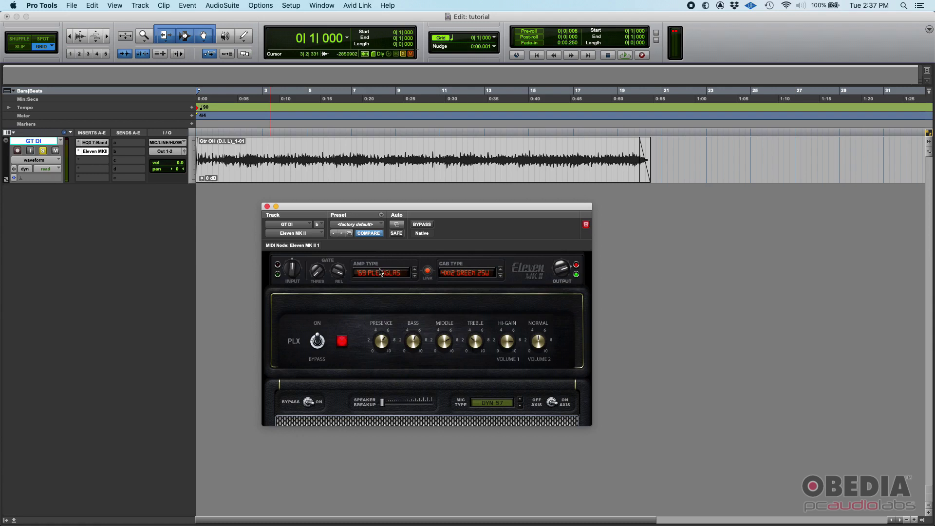
{"action": "left_click", "coordinate": [386, 272]}
{"action": "left_click", "coordinate": [397, 356]}
{"action": "left_click", "coordinate": [376, 274]}
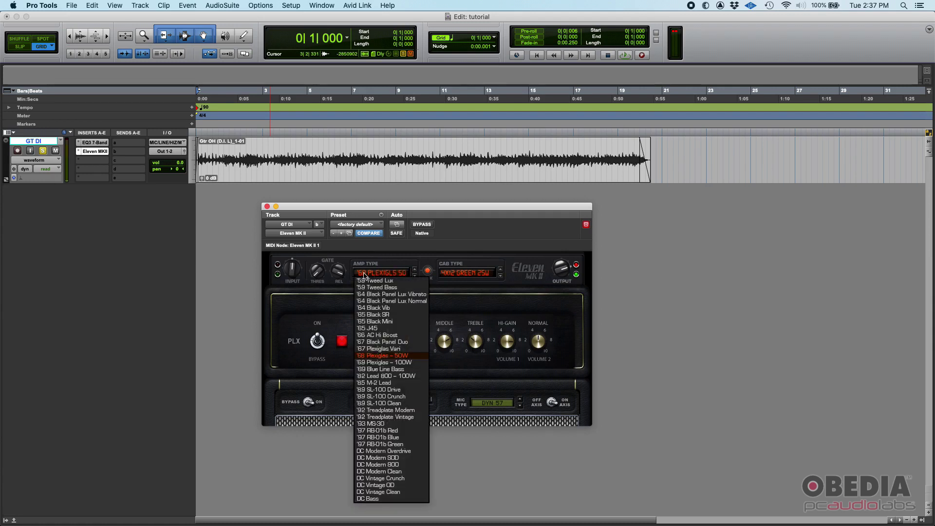
Step through '89 SL-100 Drive, Crunch and Clean in turn
{"action": "left_click", "coordinate": [407, 392]}
{"action": "left_click", "coordinate": [388, 278]}
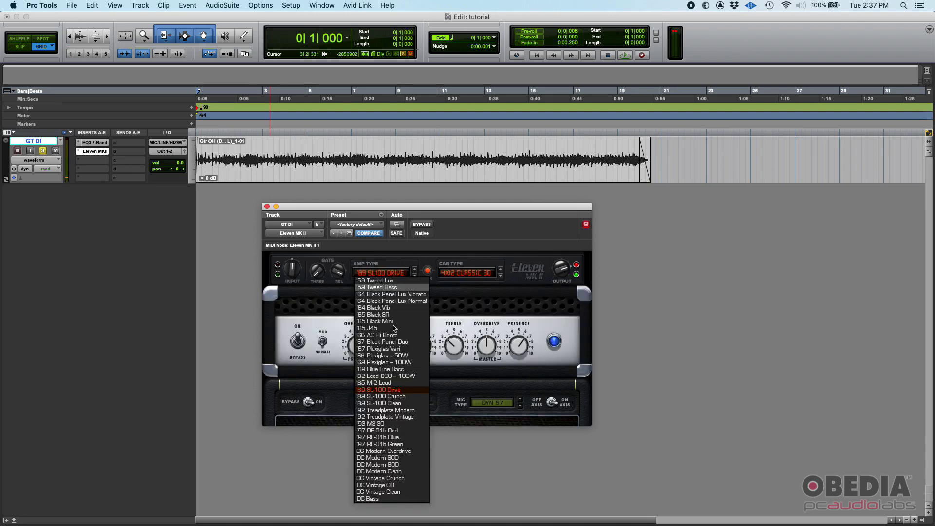
{"action": "left_click", "coordinate": [390, 386]}
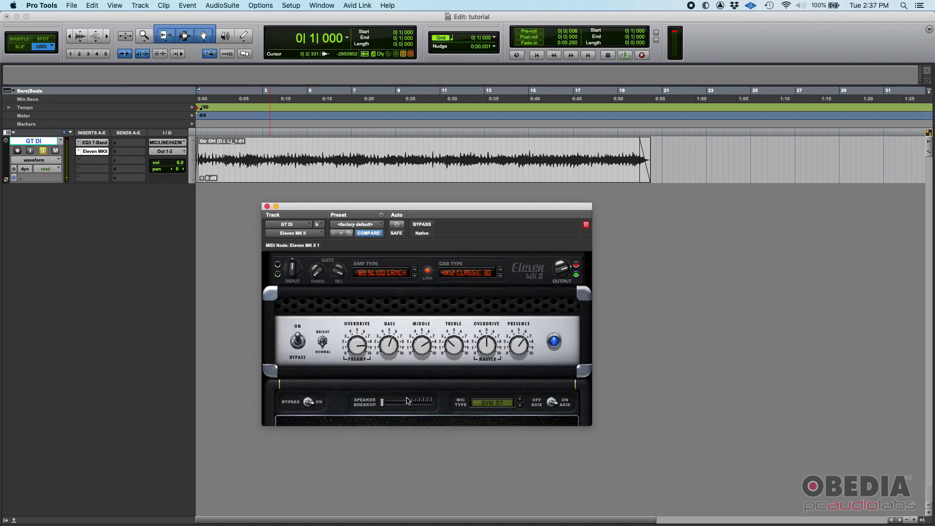
{"action": "left_click", "coordinate": [389, 273]}
{"action": "left_click", "coordinate": [395, 407]}
{"action": "left_click", "coordinate": [385, 273]}
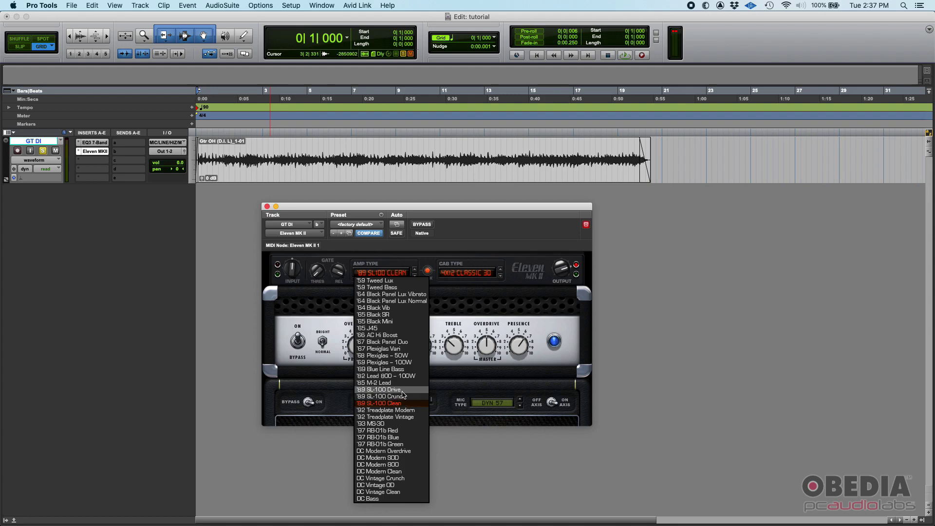
Compare '89 SL-100 Drive against Clean once more, keeping '89 SL-100 Clean
{"action": "left_click", "coordinate": [402, 393]}
{"action": "left_click", "coordinate": [404, 271]}
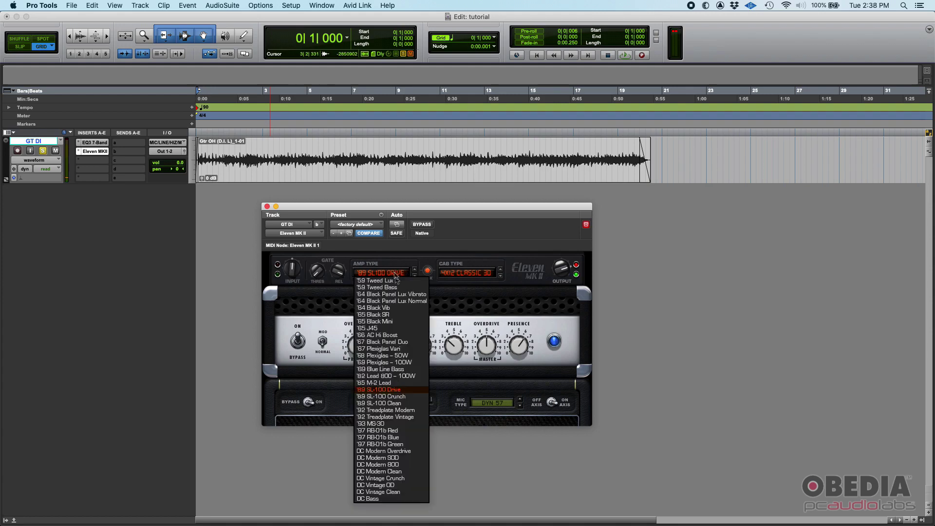
{"action": "left_click", "coordinate": [402, 392]}
{"action": "left_click", "coordinate": [399, 273]}
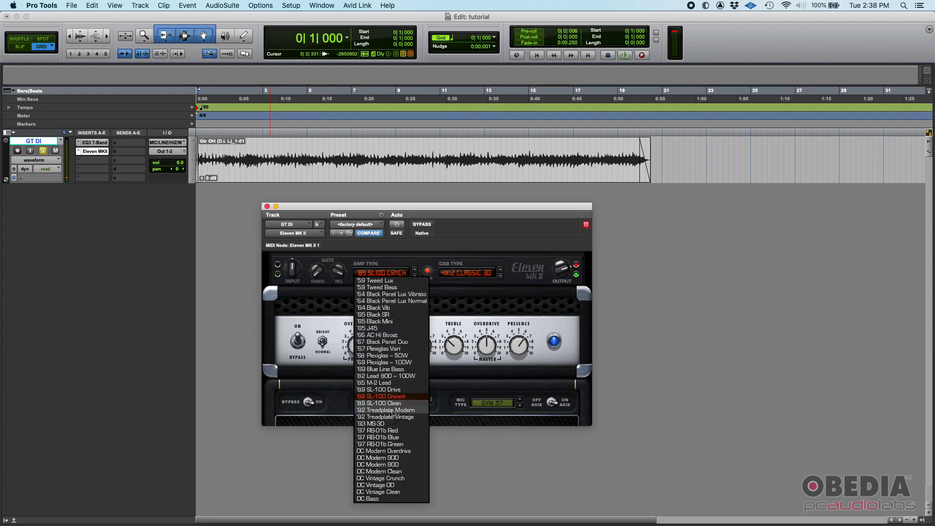
{"action": "left_click", "coordinate": [396, 407]}
{"action": "left_click", "coordinate": [397, 275]}
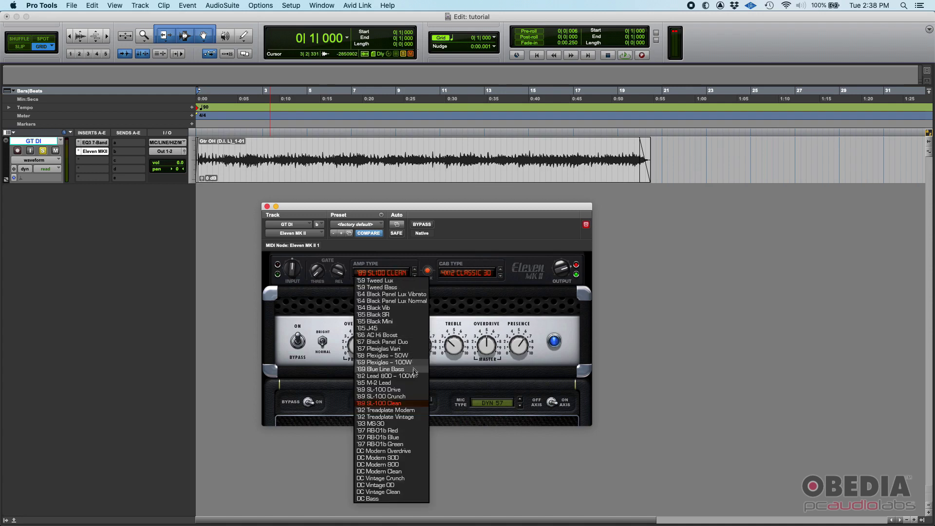
{"action": "left_click", "coordinate": [413, 405]}
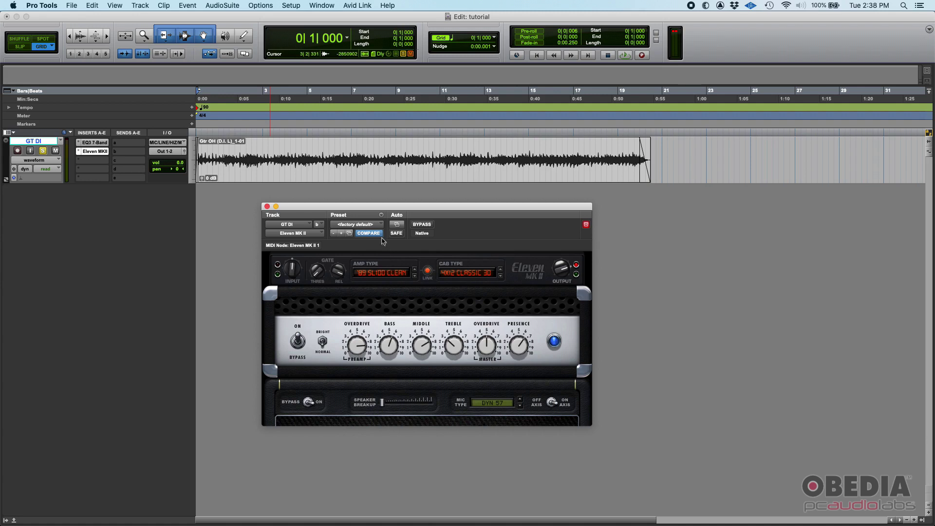